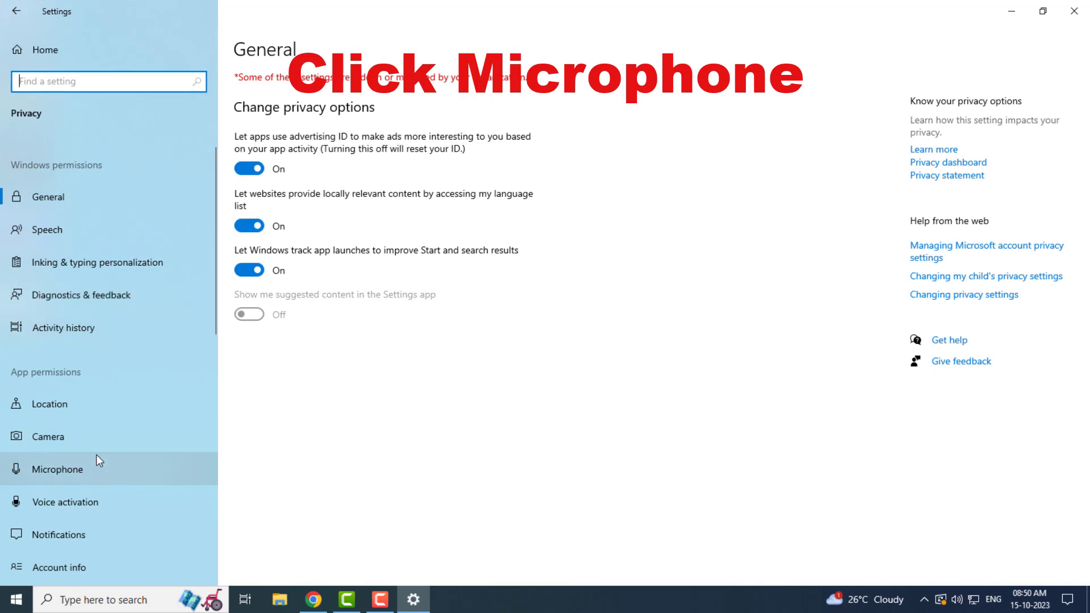
Turn on microphone access for this device in the Windows microphone privacy settings
{"action": "left_click", "coordinate": [95, 469]}
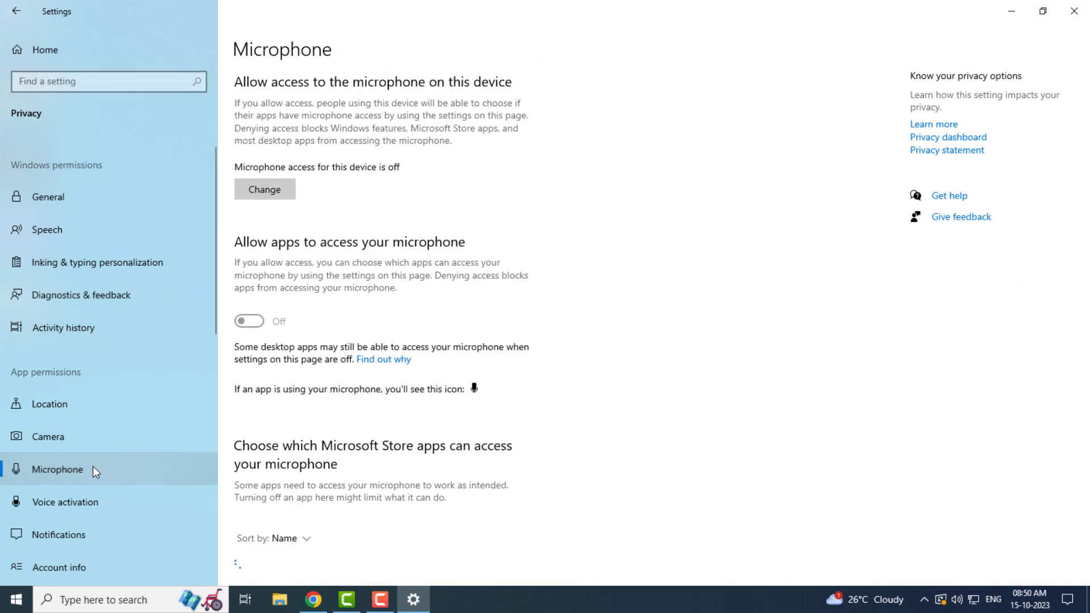
{"action": "left_click", "coordinate": [262, 191]}
{"action": "left_click", "coordinate": [208, 141]}
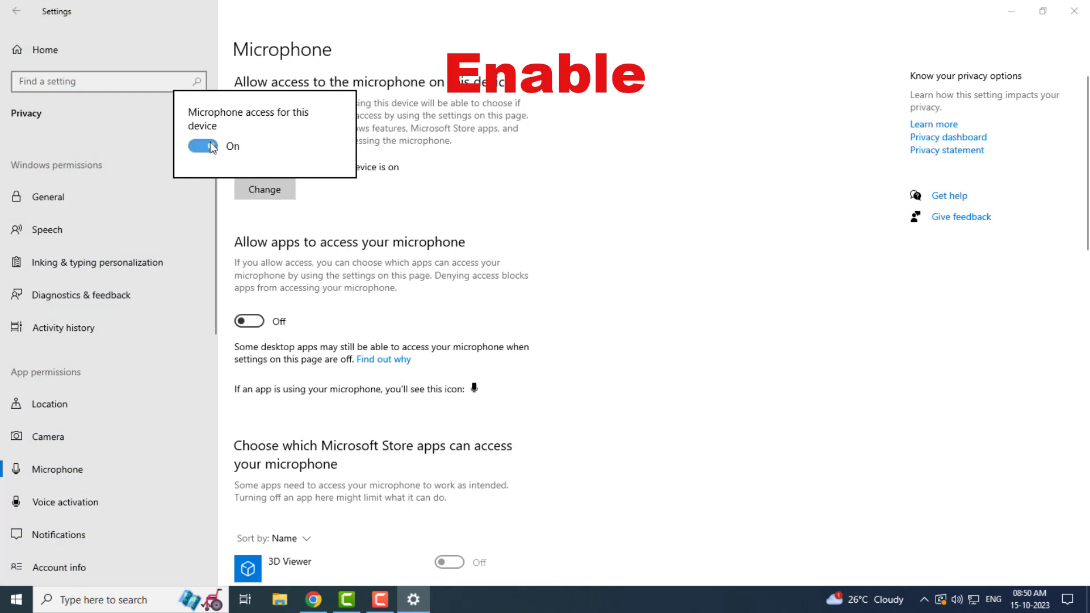
{"action": "left_click", "coordinate": [265, 212]}
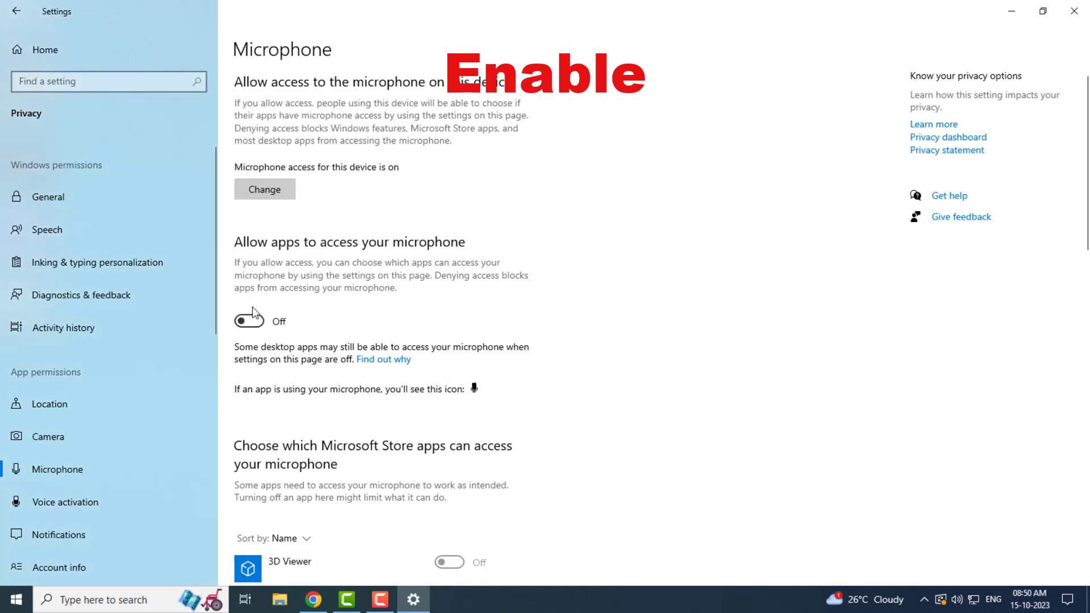
Allow apps to access the microphone, review the per-app and desktop app permissions, and close Settings
{"action": "left_click", "coordinate": [250, 322]}
{"action": "scroll", "coordinate": [253, 322], "scroll_direction": "down", "scroll_amount": 15}
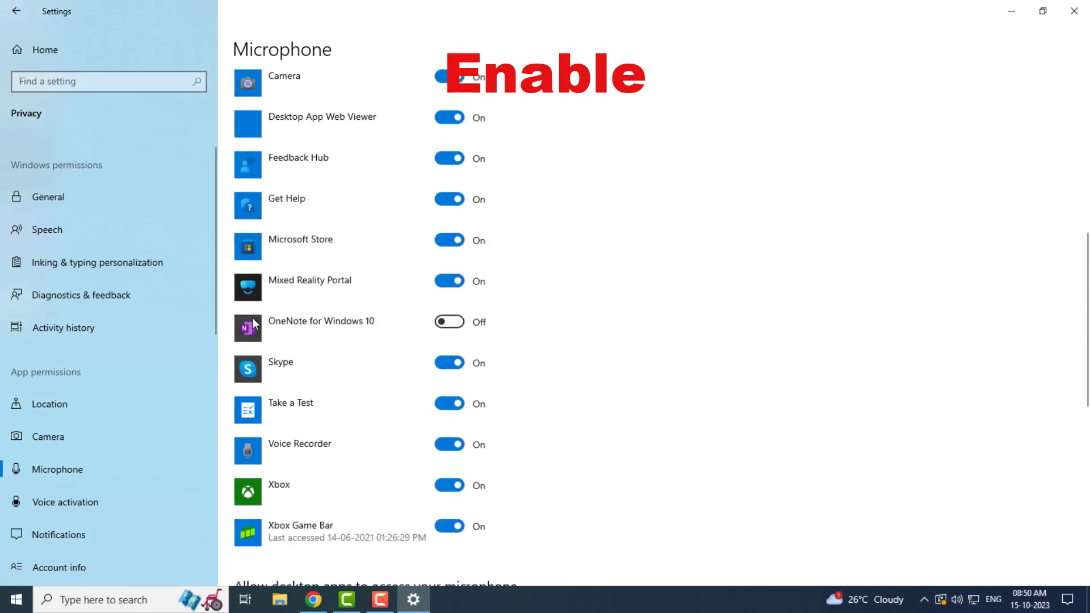
{"action": "scroll", "coordinate": [254, 321], "scroll_direction": "down", "scroll_amount": 3}
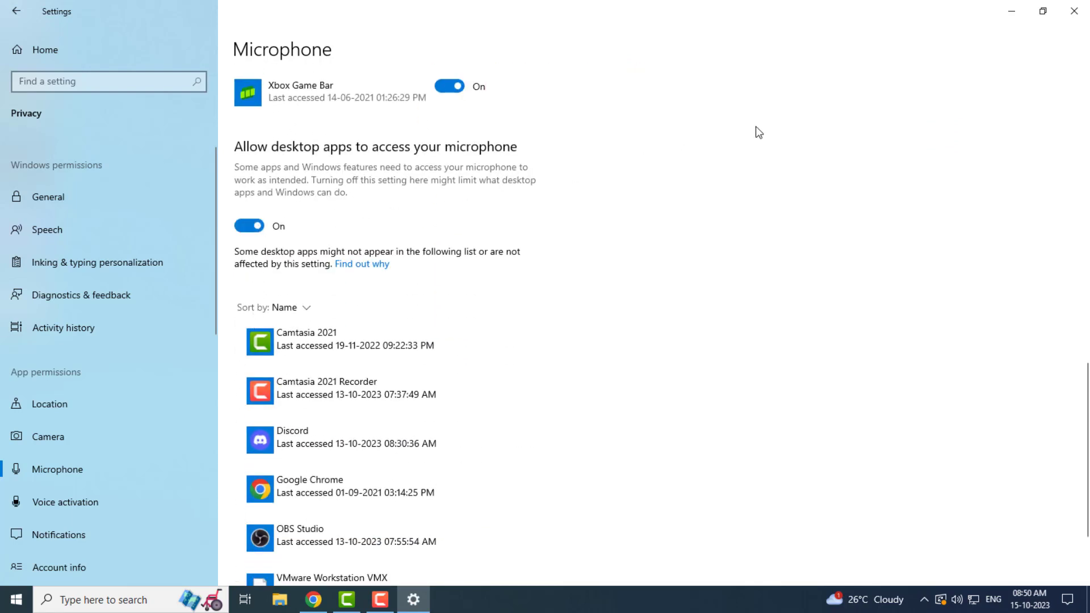
{"action": "left_click", "coordinate": [1074, 11]}
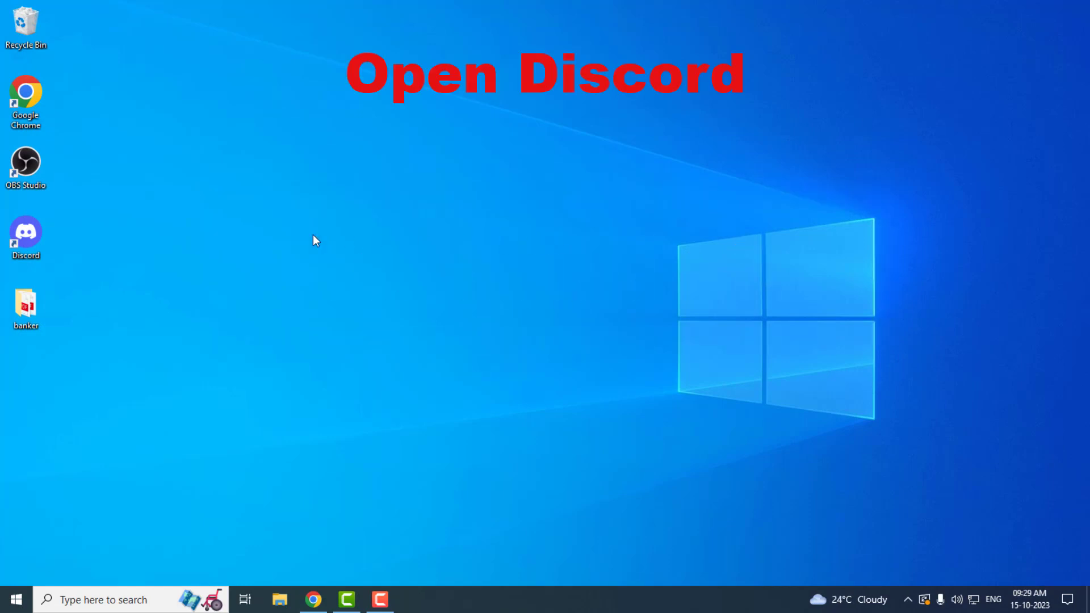
Launch Discord and open the Voice & Video page of its user settings
{"action": "double_click", "coordinate": [33, 230]}
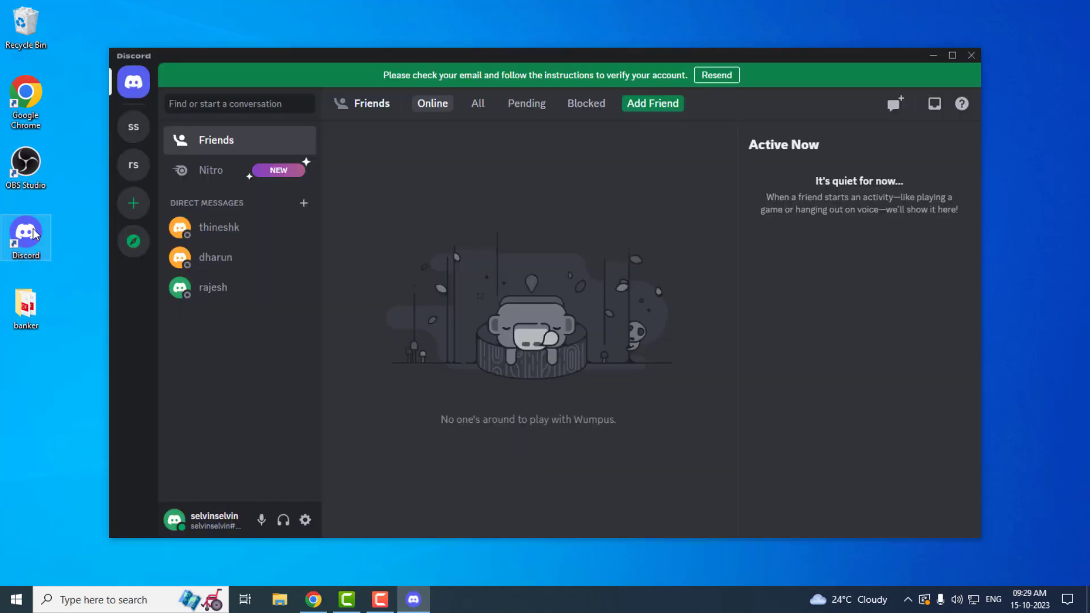
{"action": "left_click", "coordinate": [305, 520]}
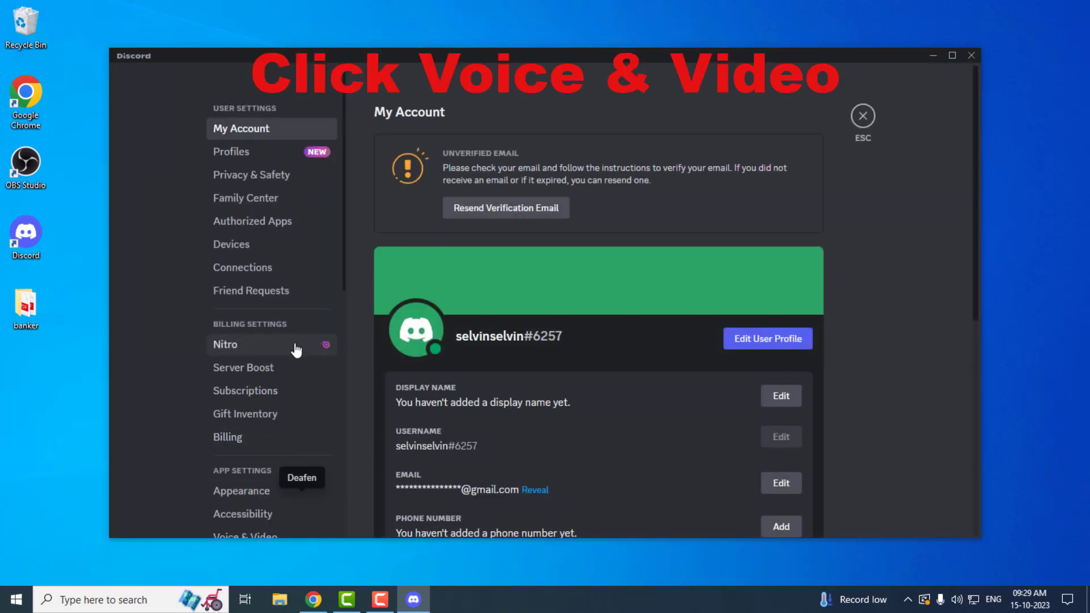
{"action": "scroll", "coordinate": [295, 350], "scroll_direction": "down", "scroll_amount": 5}
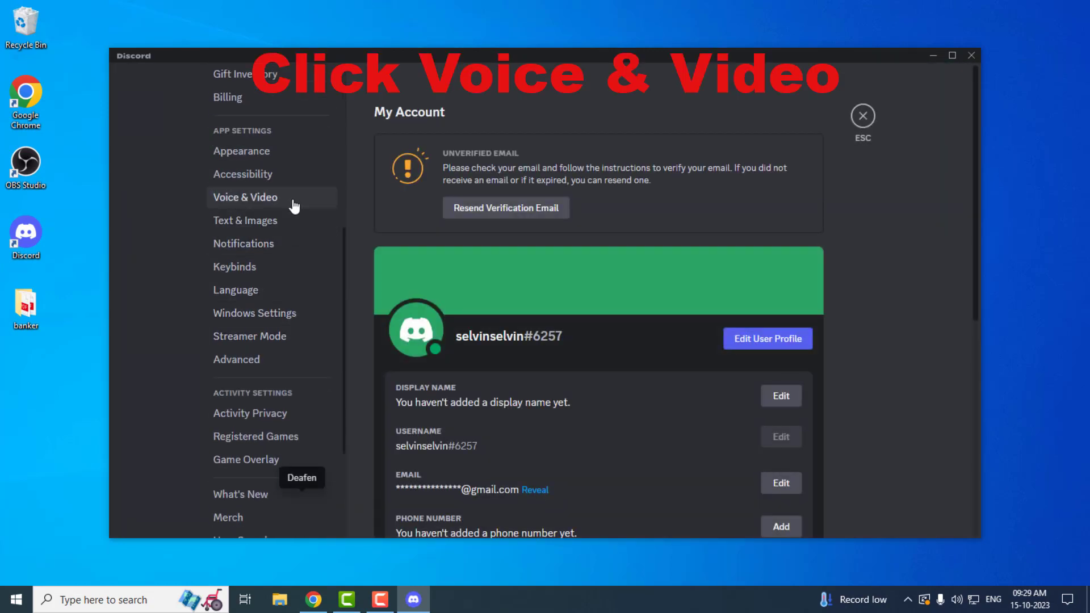
{"action": "left_click", "coordinate": [240, 200]}
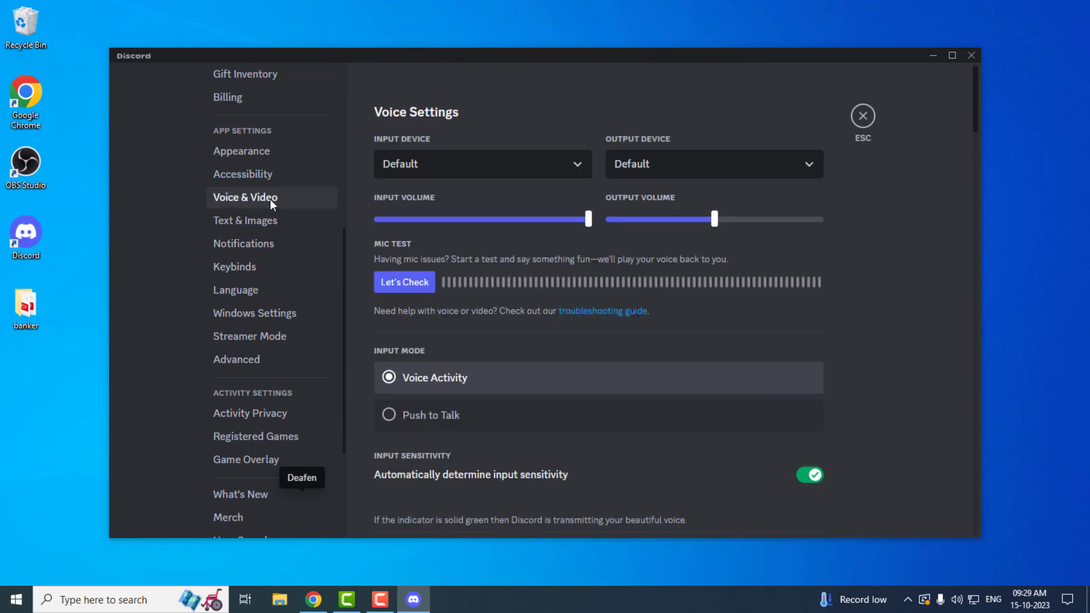
Reset Discord's voice settings and confirm the reset
{"action": "scroll", "coordinate": [420, 218], "scroll_direction": "down", "scroll_amount": 20}
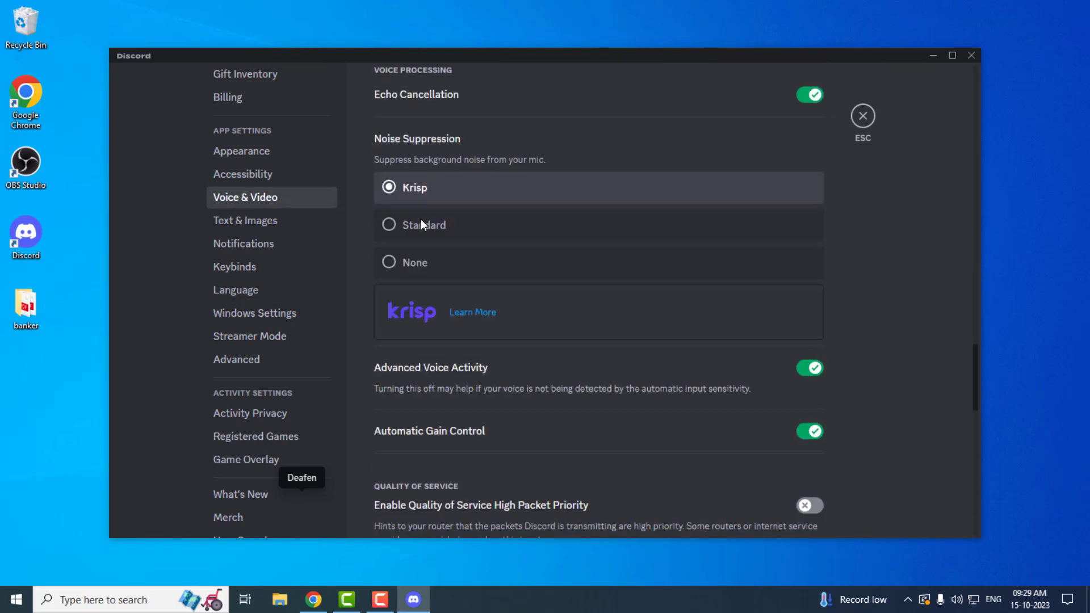
{"action": "scroll", "coordinate": [421, 224], "scroll_direction": "down", "scroll_amount": 8}
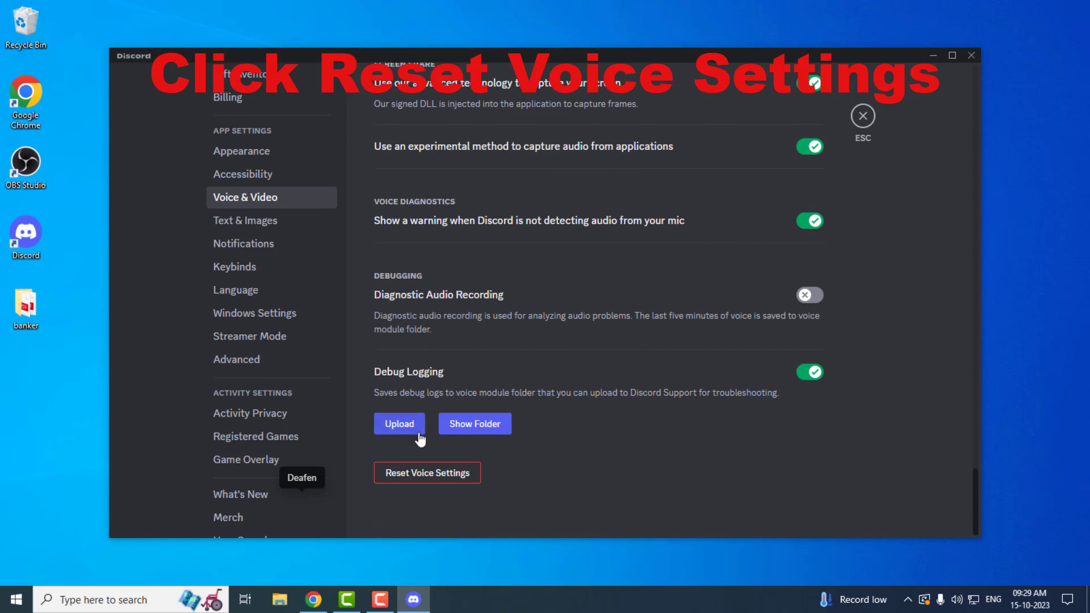
{"action": "left_click", "coordinate": [423, 477]}
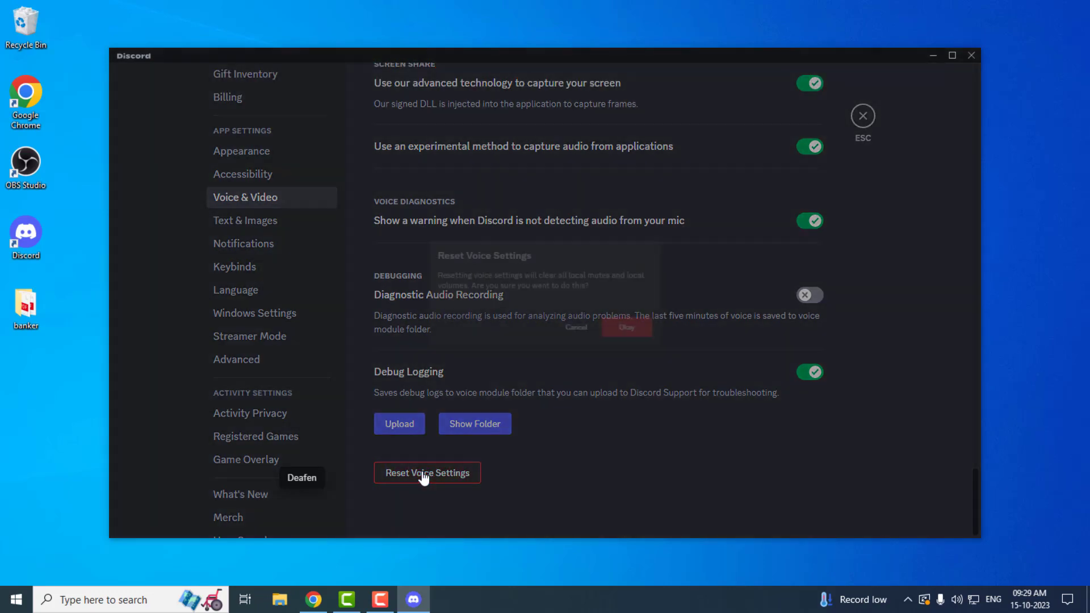
{"action": "left_click", "coordinate": [644, 346]}
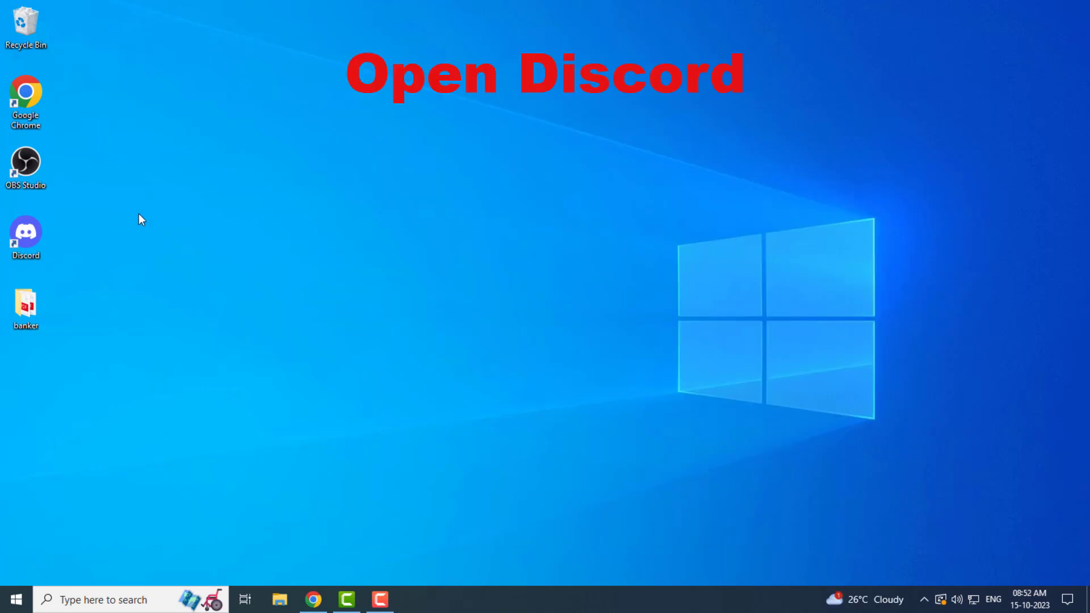
Start Discord from the desktop again and go to Voice & Video in the user settings
{"action": "double_click", "coordinate": [27, 229]}
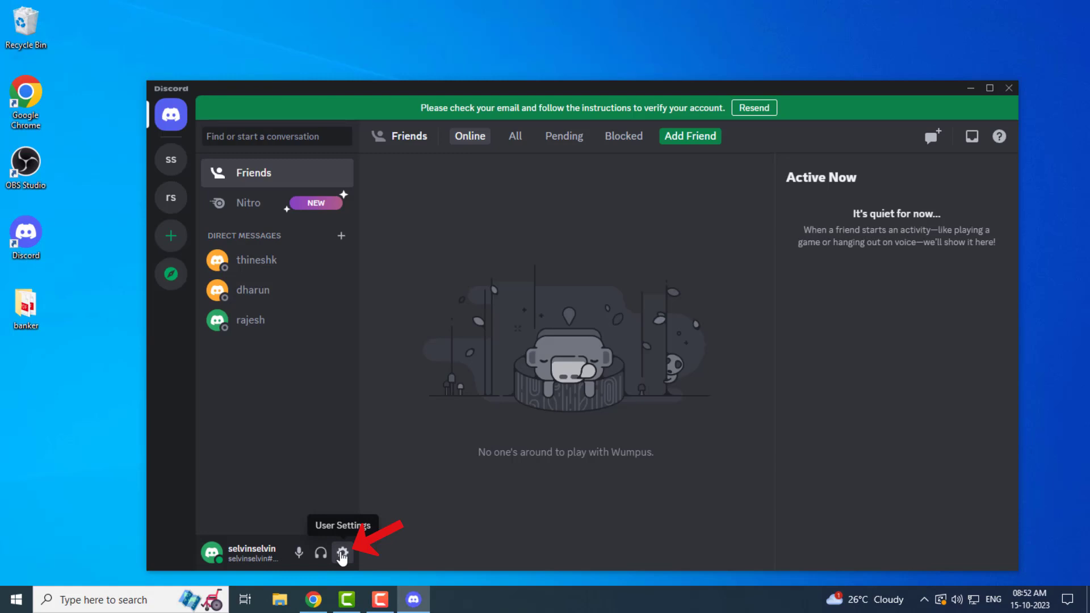
{"action": "left_click", "coordinate": [342, 553]}
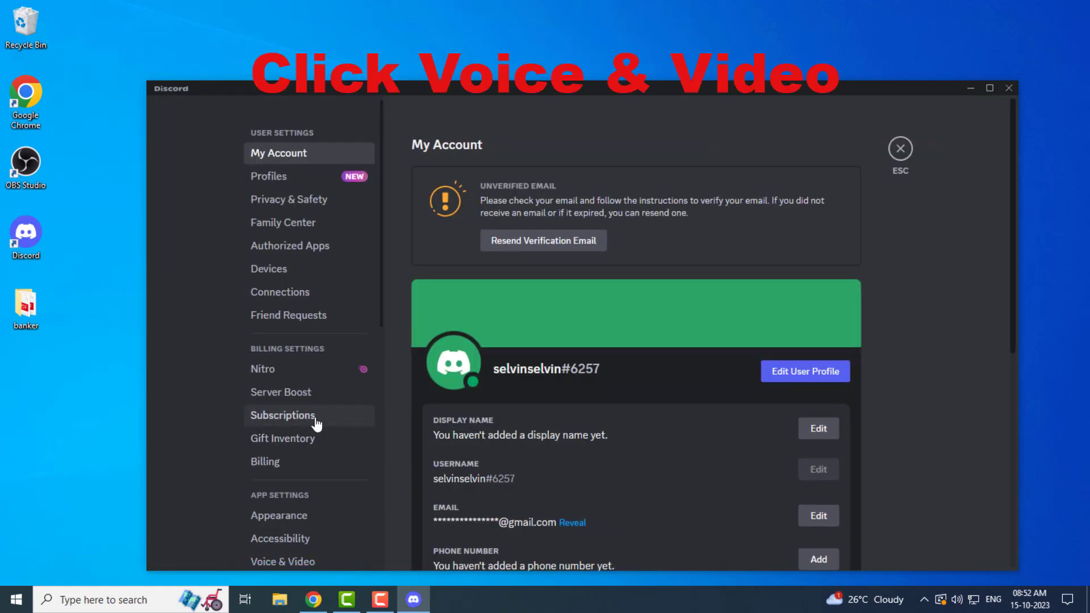
{"action": "scroll", "coordinate": [316, 424], "scroll_direction": "down", "scroll_amount": 8}
{"action": "scroll", "coordinate": [316, 424], "scroll_direction": "down", "scroll_amount": 2}
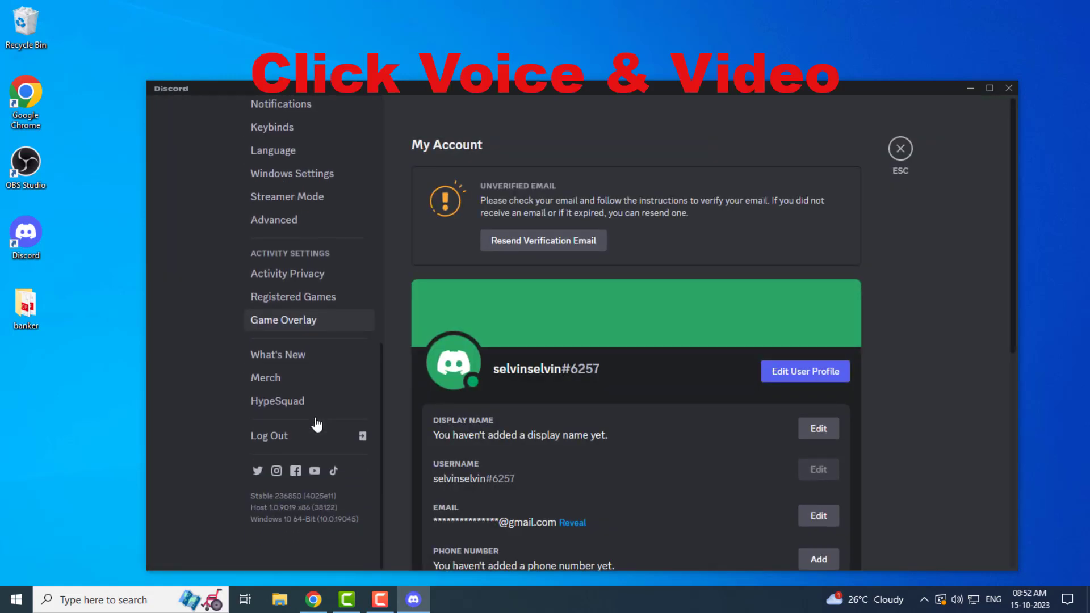
{"action": "scroll", "coordinate": [316, 424], "scroll_direction": "up", "scroll_amount": 3}
{"action": "scroll", "coordinate": [316, 425], "scroll_direction": "up", "scroll_amount": 1}
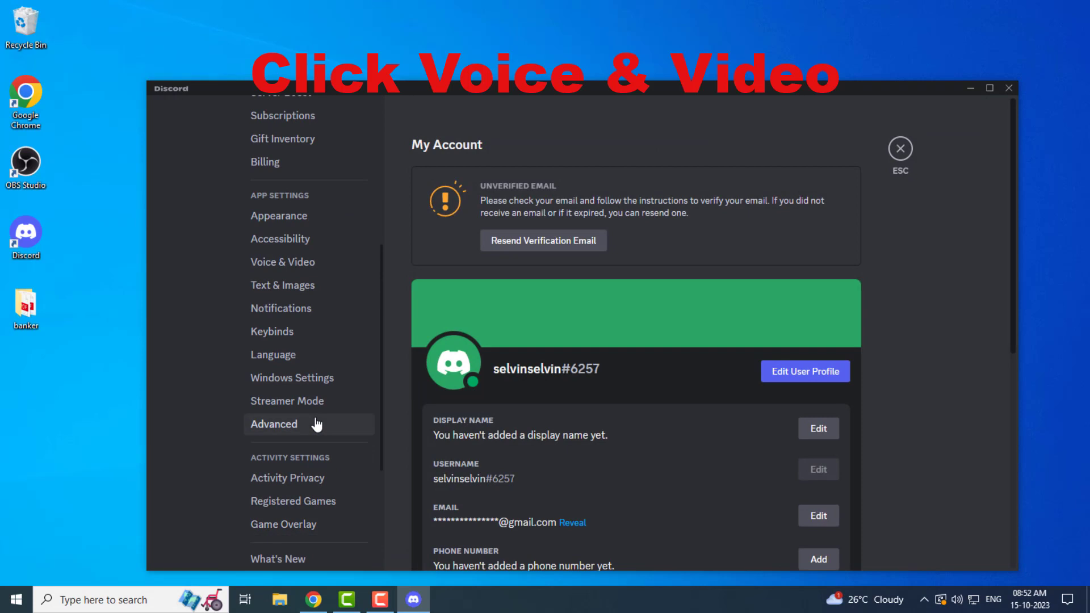
{"action": "left_click", "coordinate": [295, 264]}
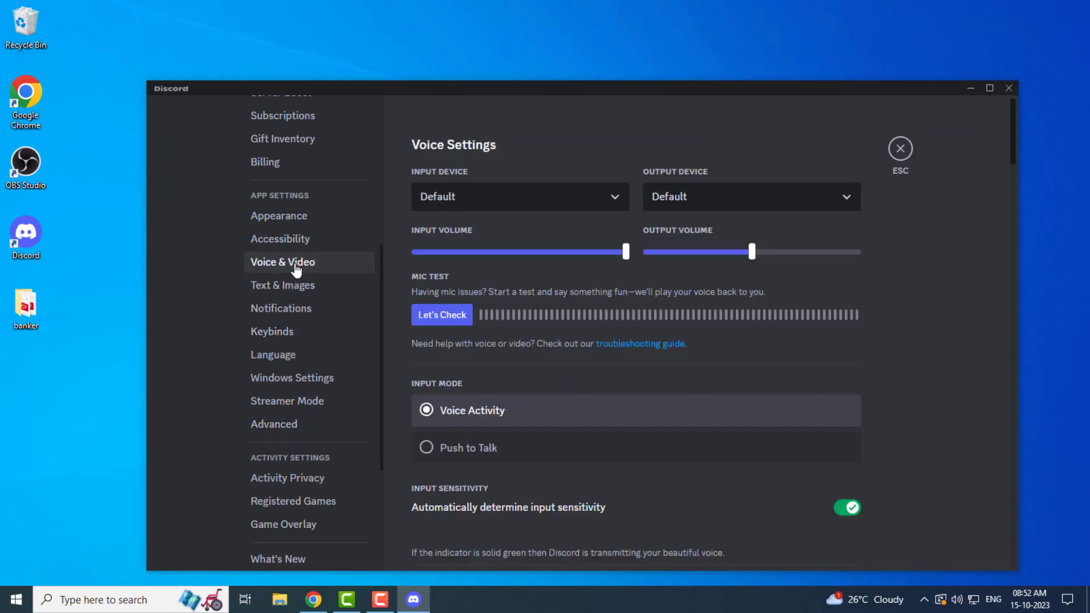
Set the input device to Microphone (Realtek(R) Audio) and the output device to Speakers (Realtek(R) Audio)
{"action": "left_click", "coordinate": [457, 208]}
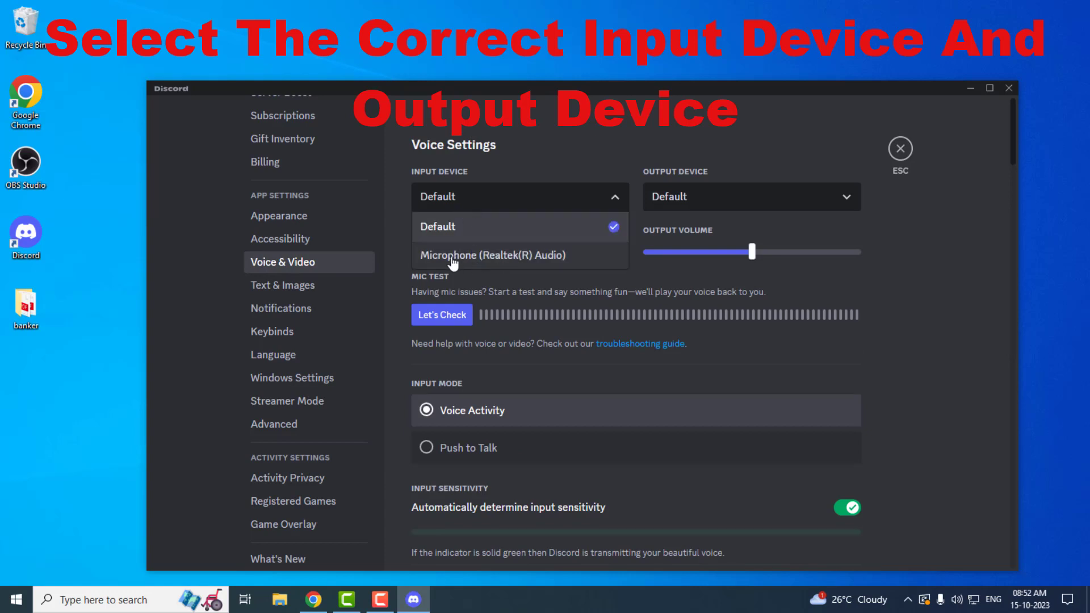
{"action": "left_click", "coordinate": [484, 262]}
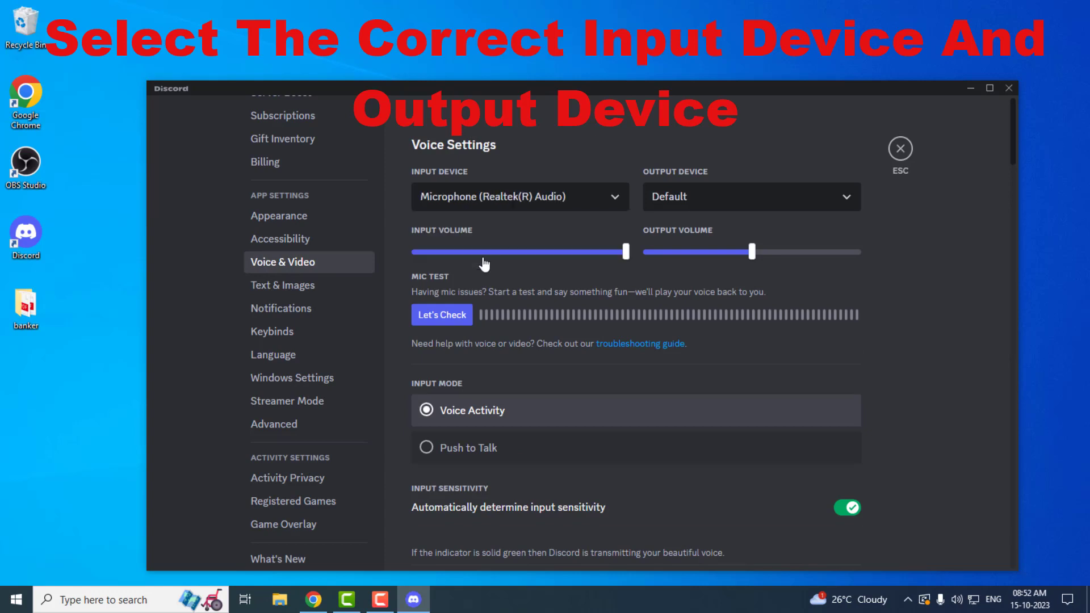
{"action": "left_click", "coordinate": [680, 197]}
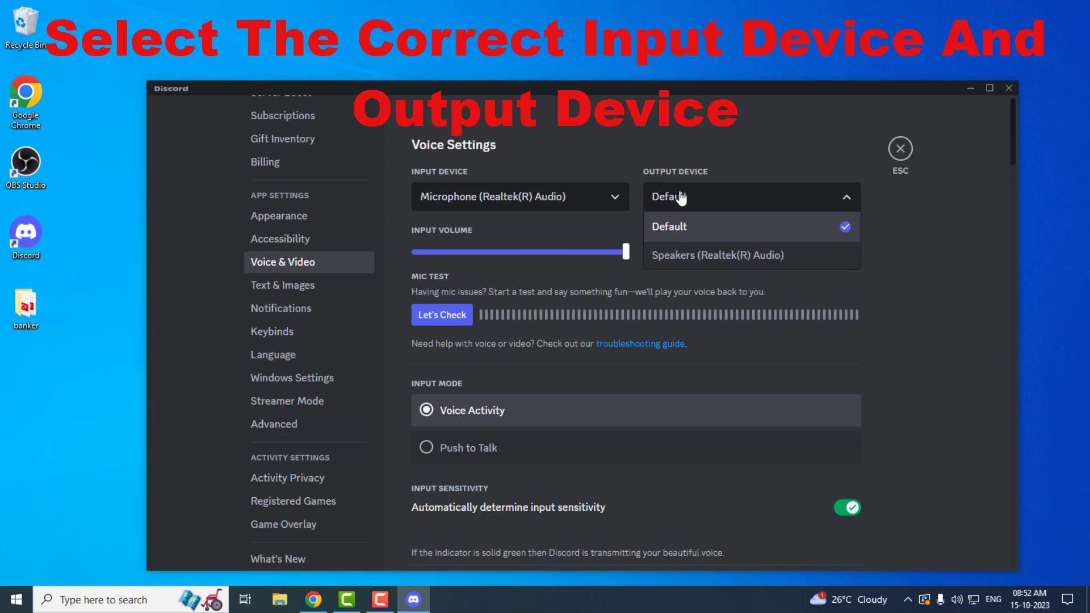
{"action": "left_click", "coordinate": [726, 256]}
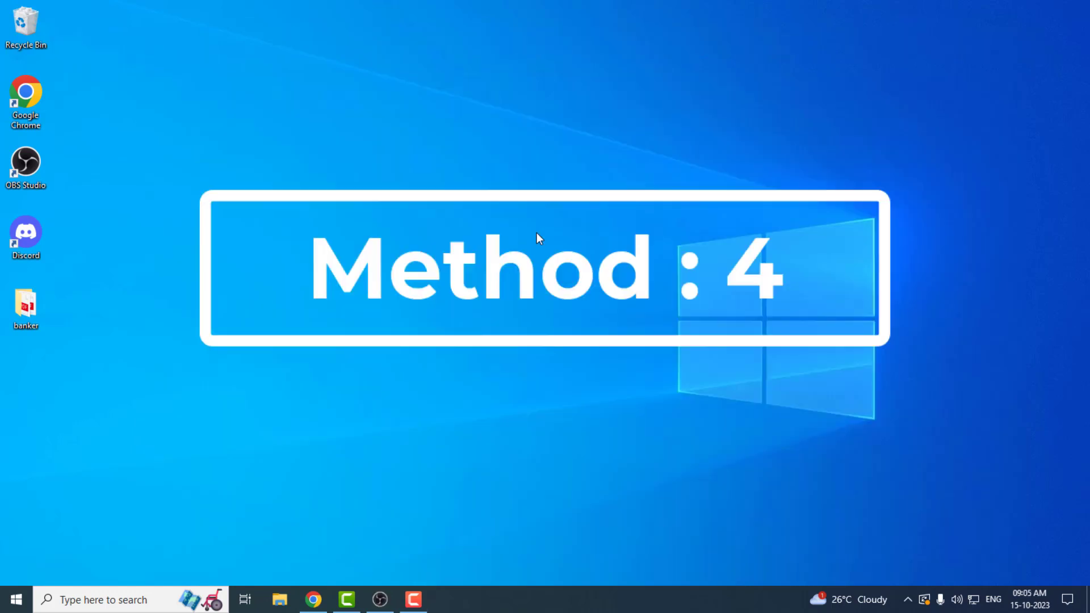
Open the microphone privacy page in Windows Settings and check which desktop apps are currently using the microphone
{"action": "left_click", "coordinate": [129, 600]}
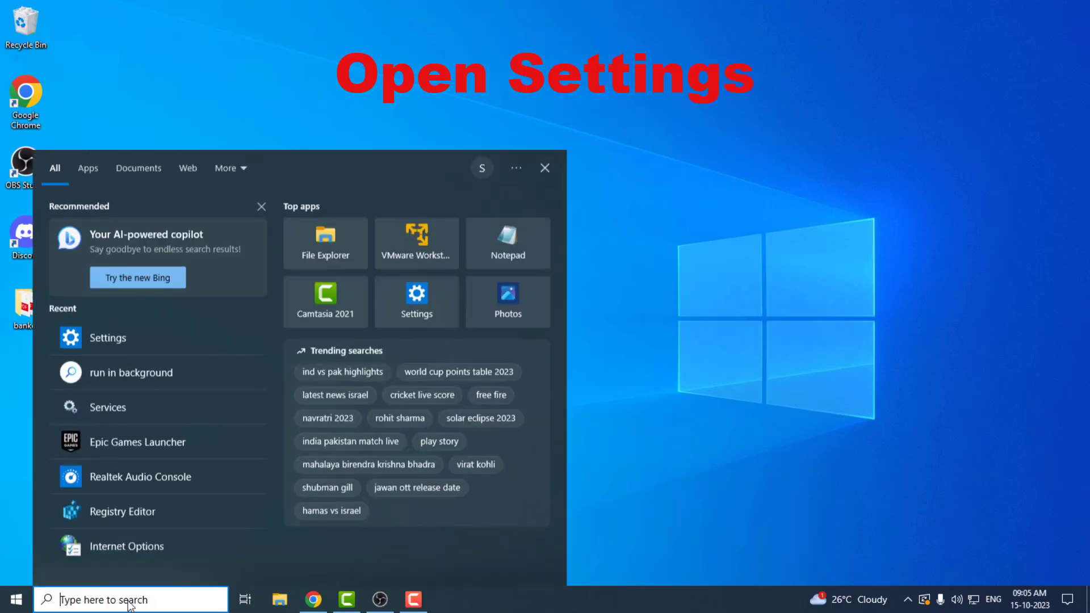
{"action": "type", "text": "setti"}
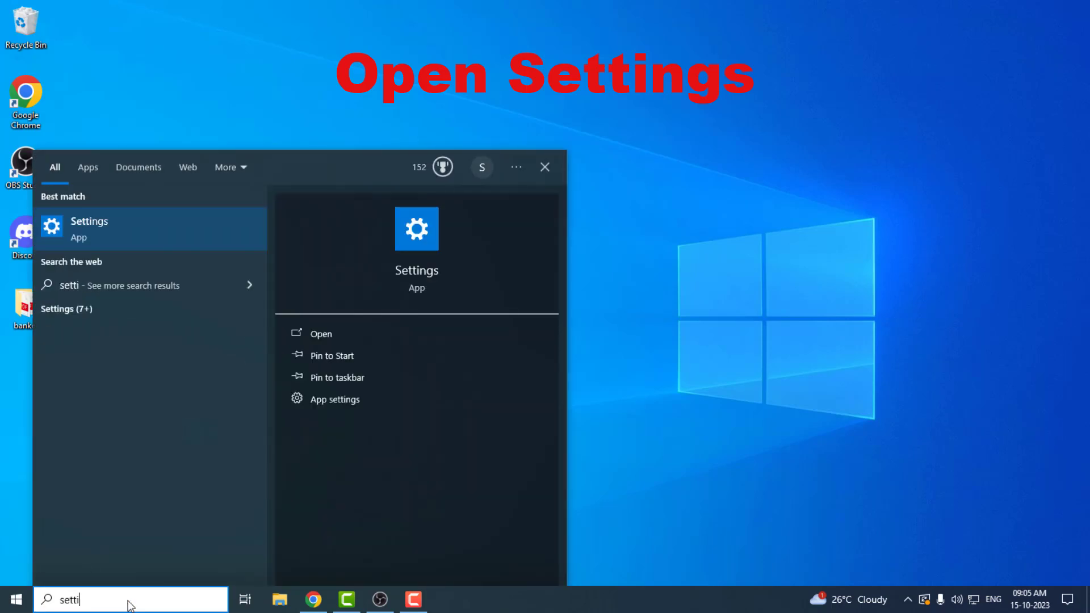
{"action": "type", "text": "ngs"}
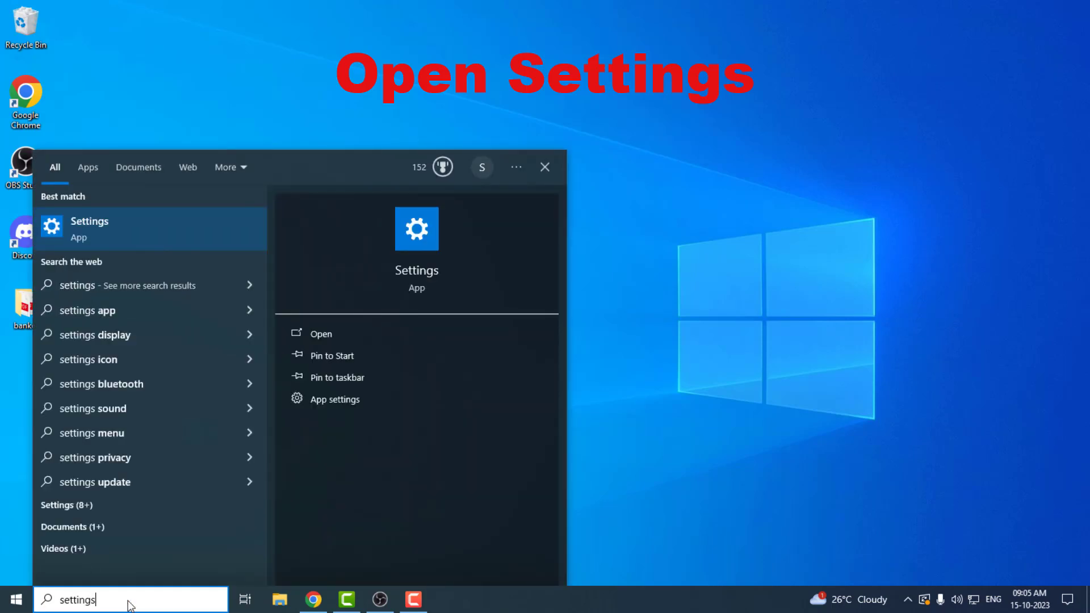
{"action": "key", "text": "Return"}
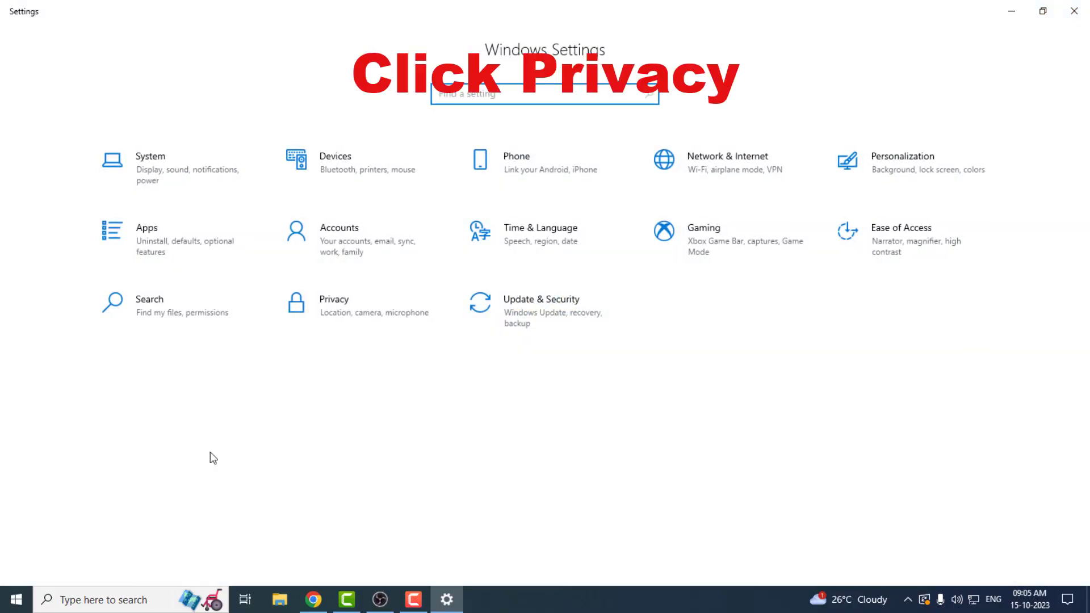
{"action": "left_click", "coordinate": [329, 318]}
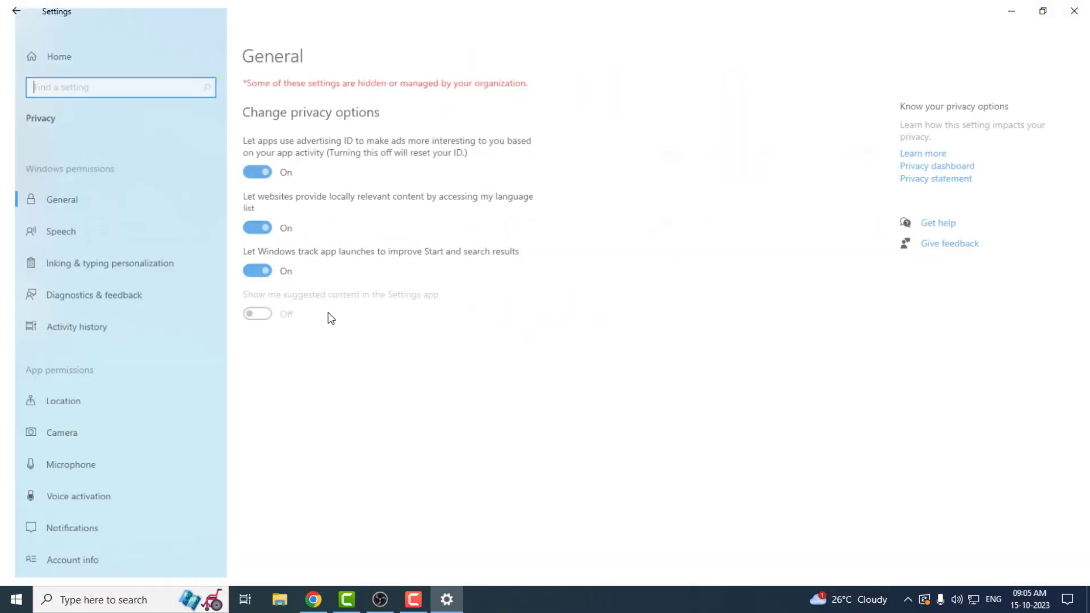
{"action": "left_click", "coordinate": [56, 470]}
{"action": "scroll", "coordinate": [262, 433], "scroll_direction": "down", "scroll_amount": 1}
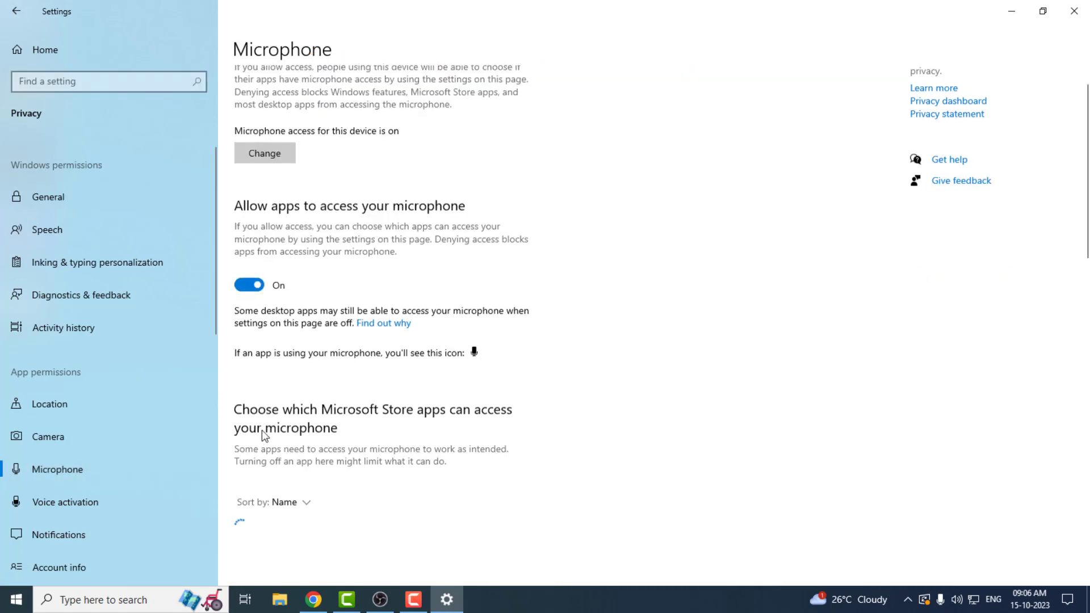
{"action": "scroll", "coordinate": [262, 434], "scroll_direction": "down", "scroll_amount": 20}
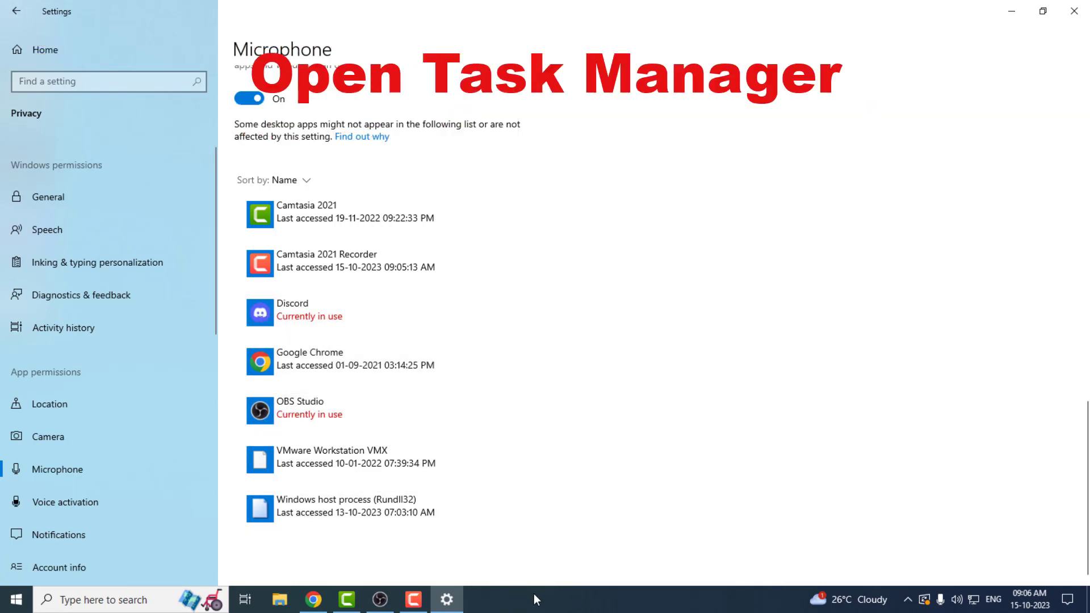
End the OBS Studio task in Task Manager, and close Task Manager and Settings
{"action": "right_click", "coordinate": [534, 594]}
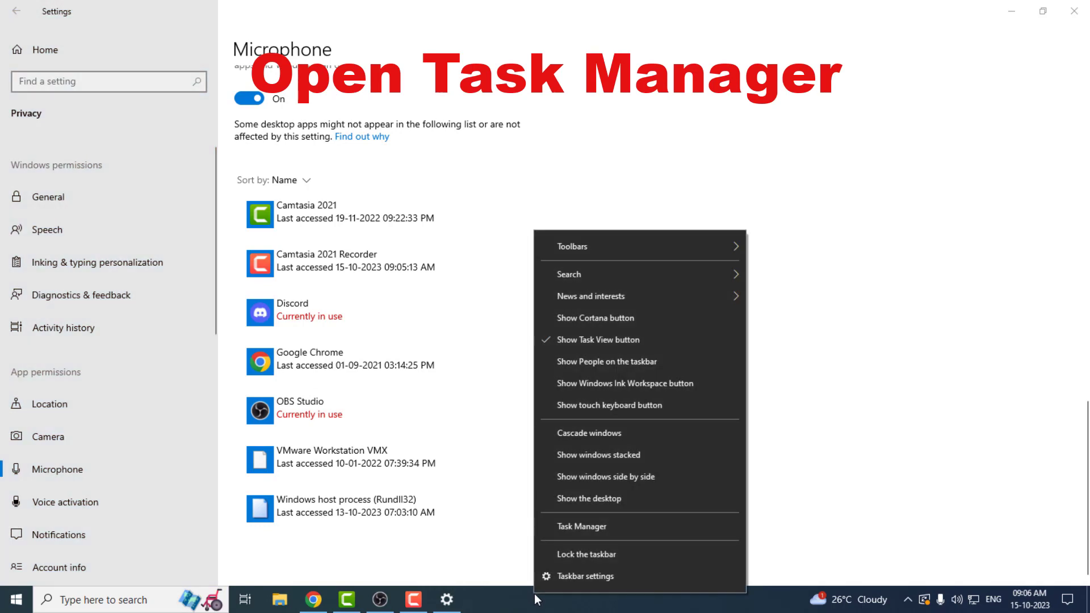
{"action": "left_click", "coordinate": [574, 529]}
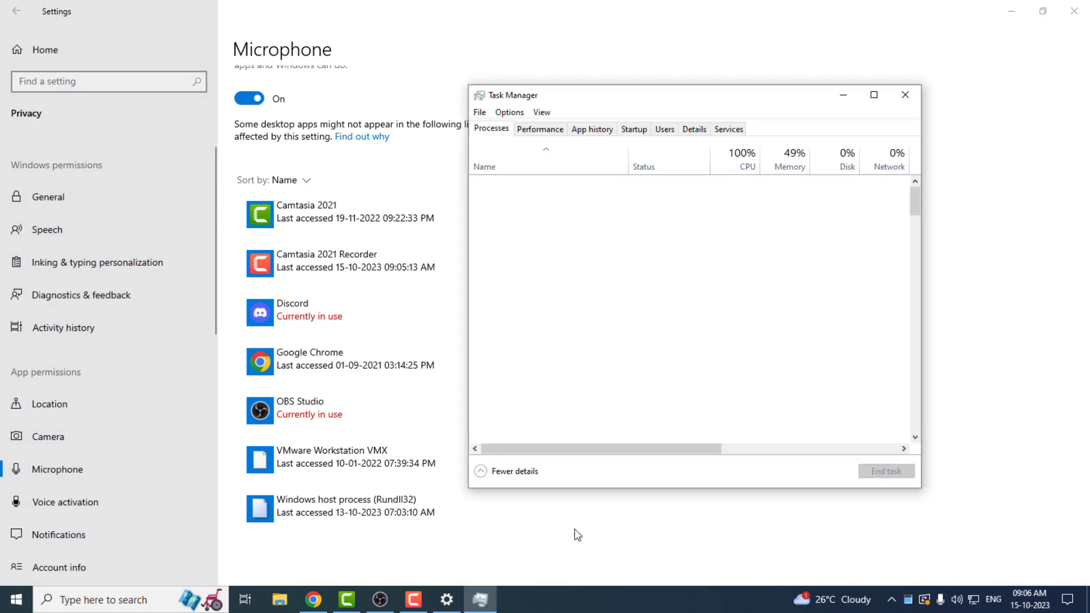
{"action": "left_click", "coordinate": [549, 270]}
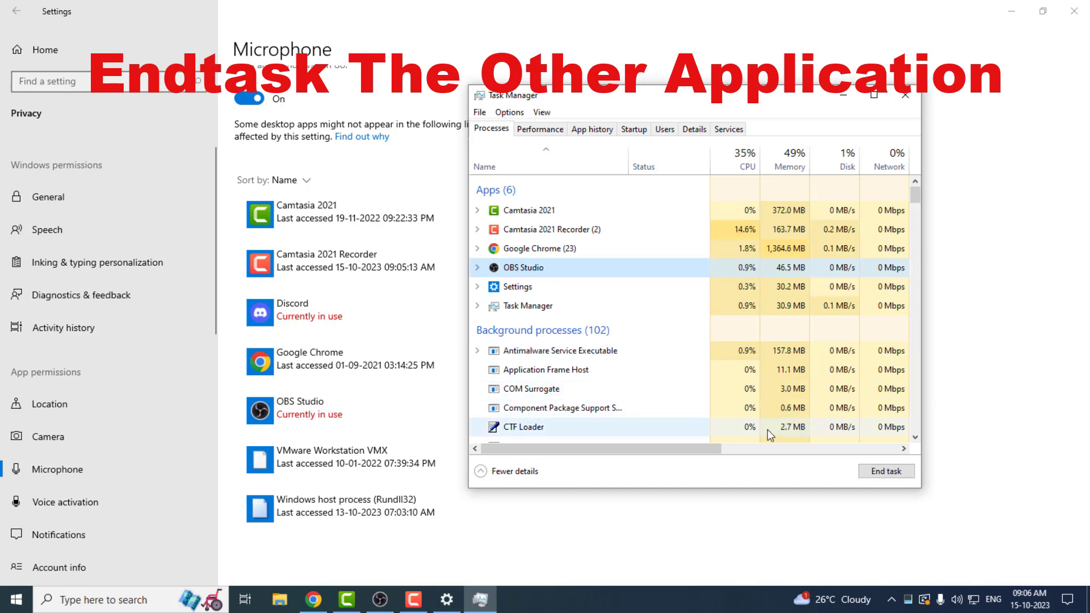
{"action": "left_click", "coordinate": [871, 472]}
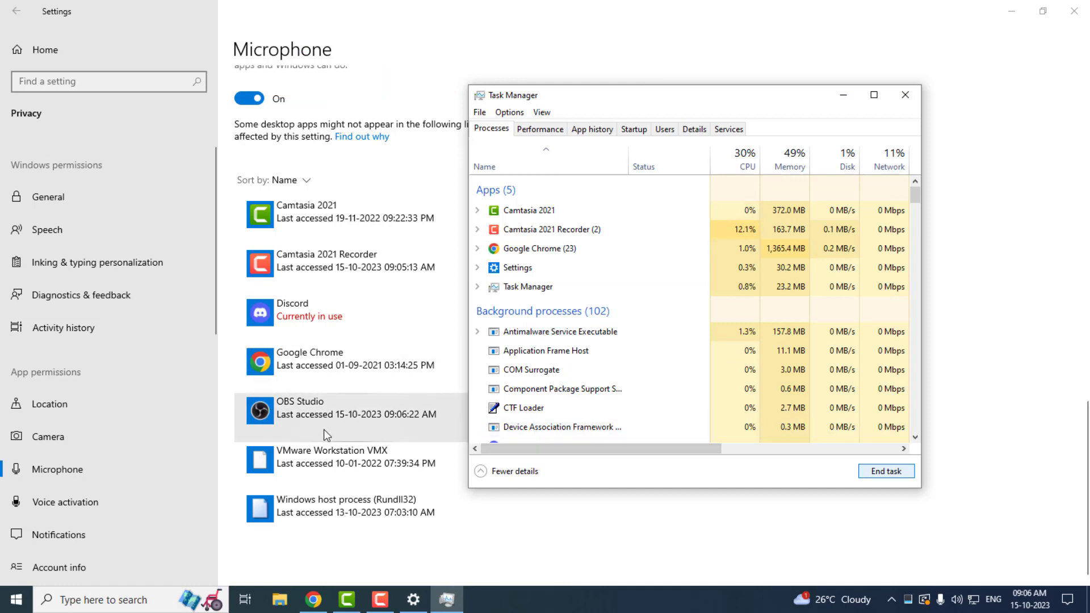
{"action": "left_click", "coordinate": [902, 93]}
{"action": "left_click", "coordinate": [1074, 12]}
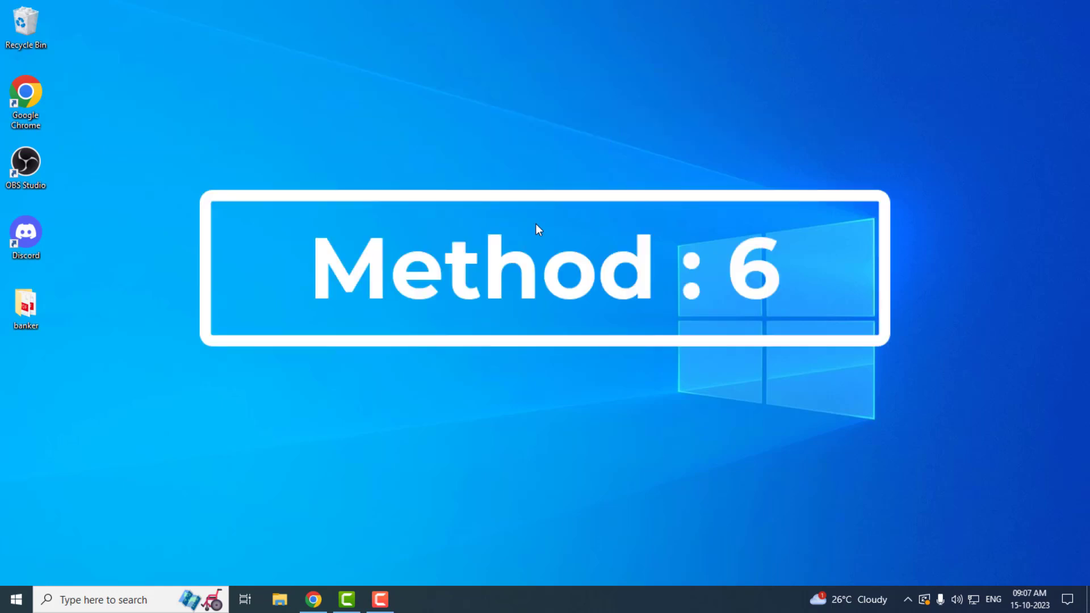
Open Task Manager, end the first Discord (32 bit) background process, and close Task Manager
{"action": "right_click", "coordinate": [587, 601]}
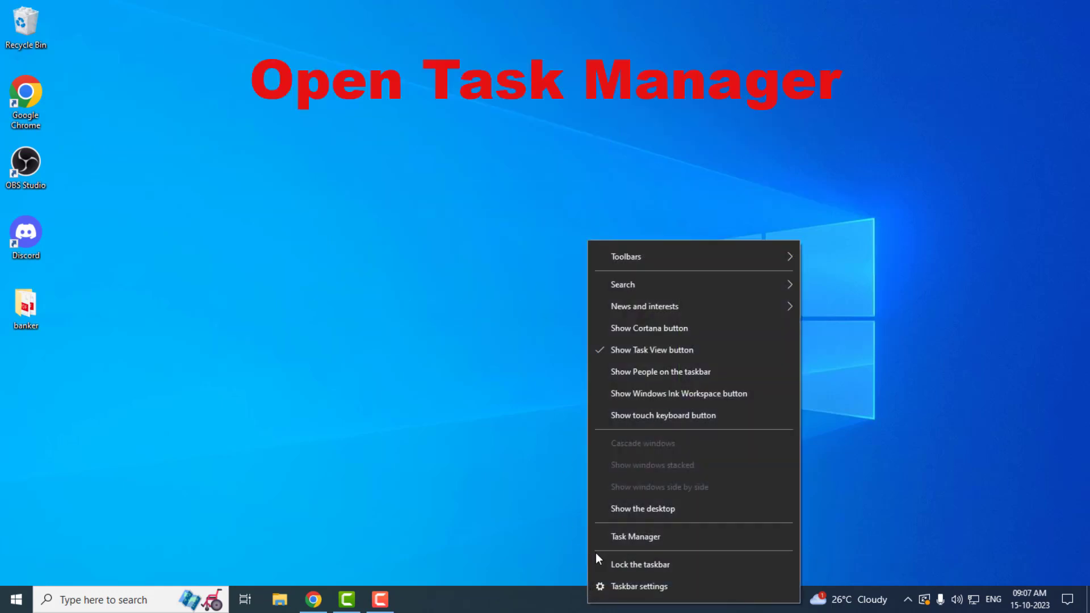
{"action": "left_click", "coordinate": [623, 536]}
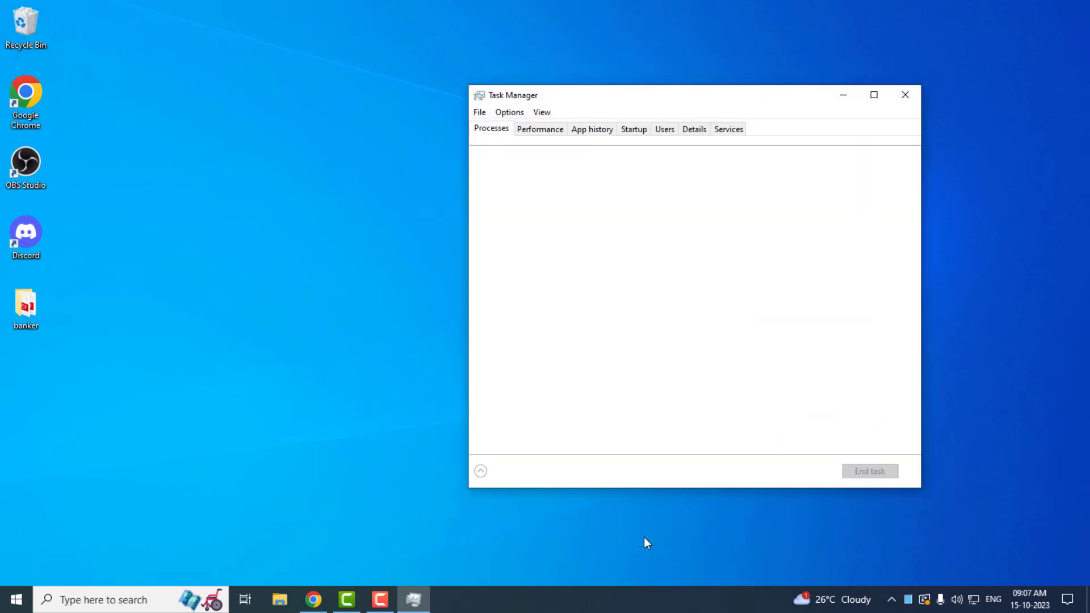
{"action": "scroll", "coordinate": [612, 370], "scroll_direction": "down", "scroll_amount": 1}
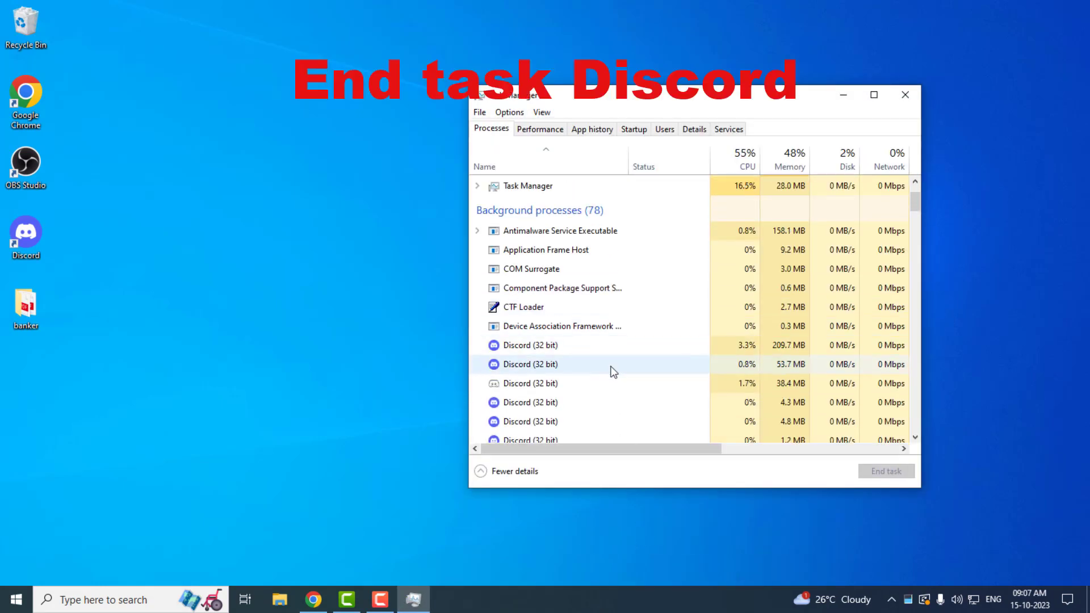
{"action": "scroll", "coordinate": [613, 372], "scroll_direction": "down", "scroll_amount": 2}
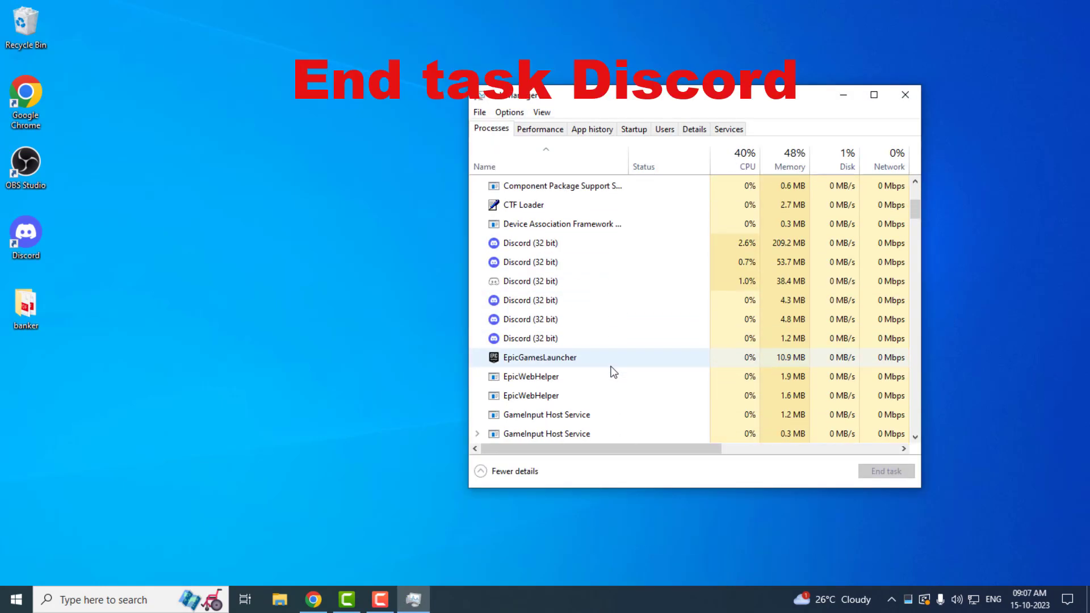
{"action": "left_click", "coordinate": [564, 246]}
{"action": "left_click", "coordinate": [865, 471]}
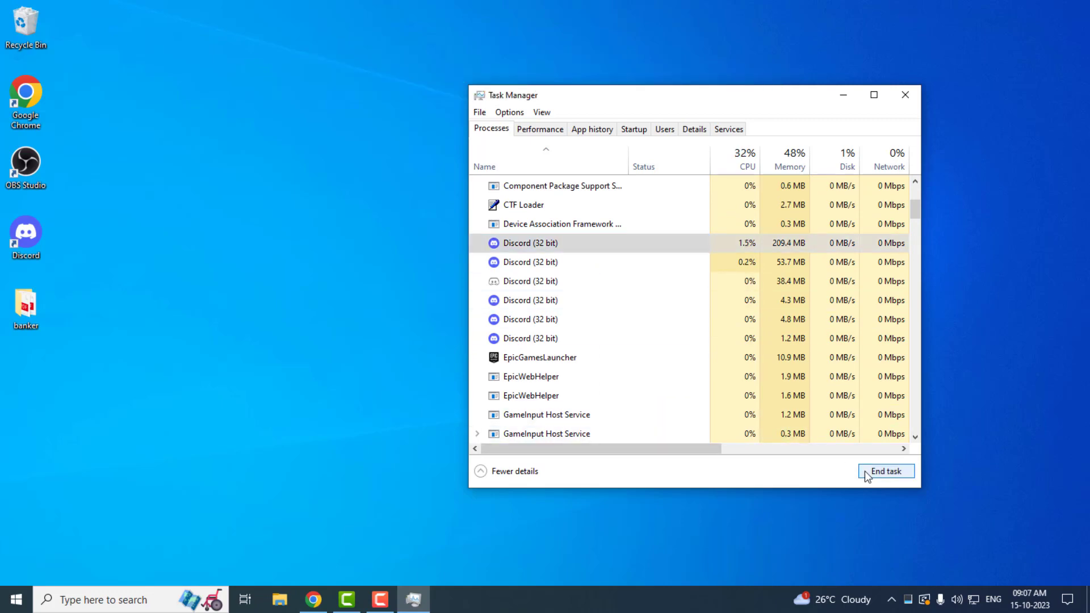
{"action": "left_click", "coordinate": [646, 307]}
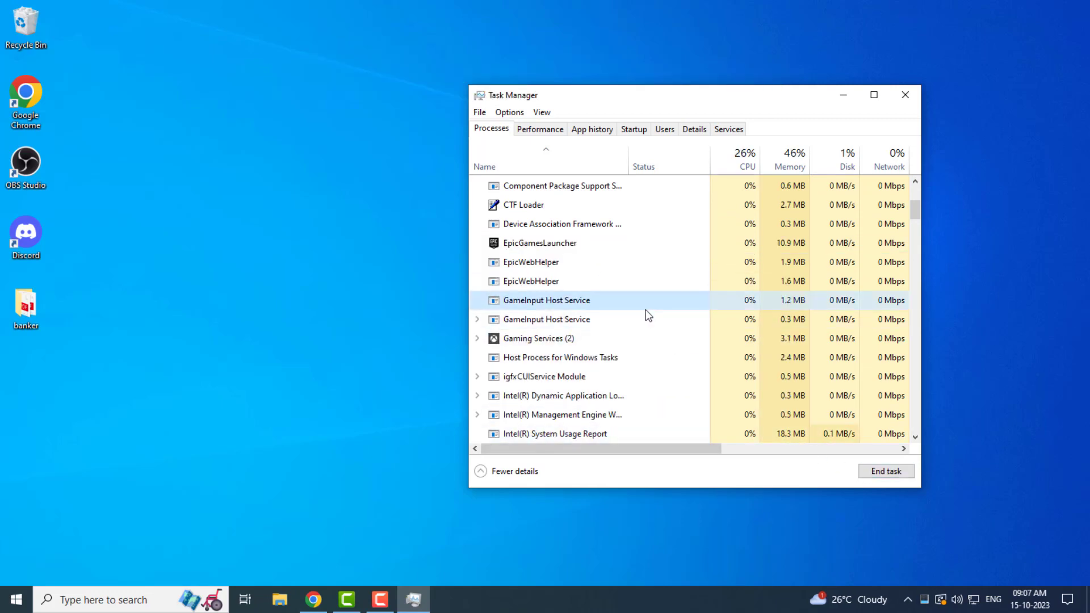
{"action": "scroll", "coordinate": [646, 319], "scroll_direction": "down", "scroll_amount": 2}
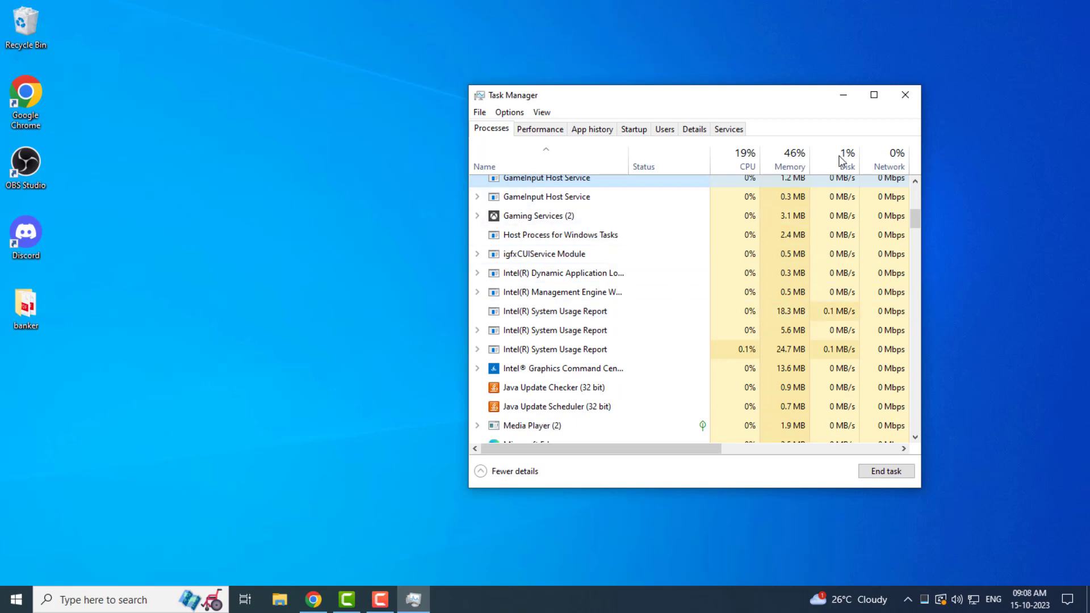
{"action": "left_click", "coordinate": [895, 97]}
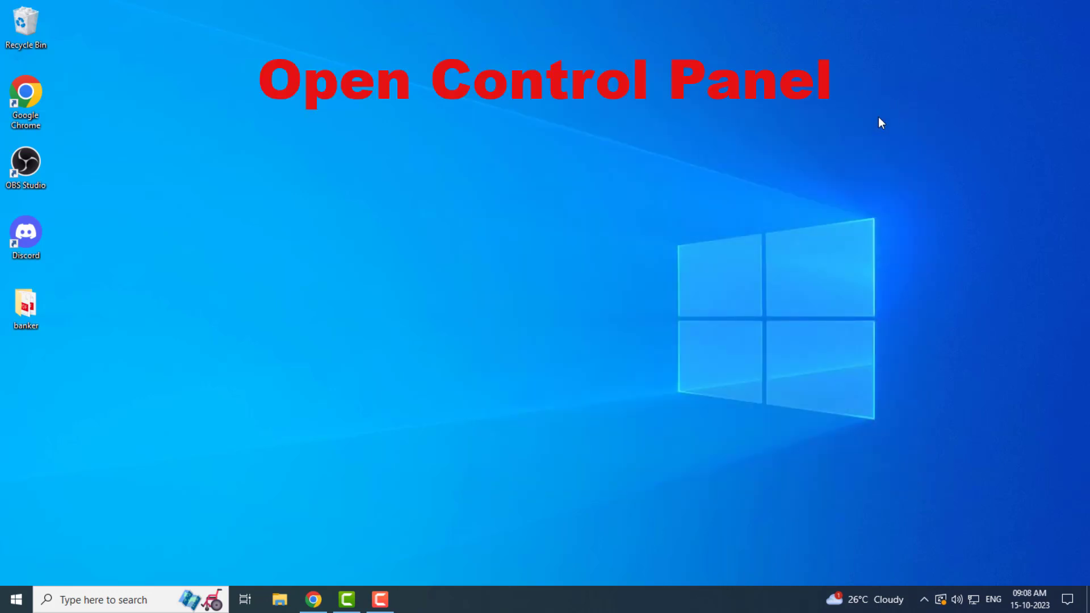
Search Windows for "control panel" and open Control Panel
{"action": "left_click", "coordinate": [155, 594]}
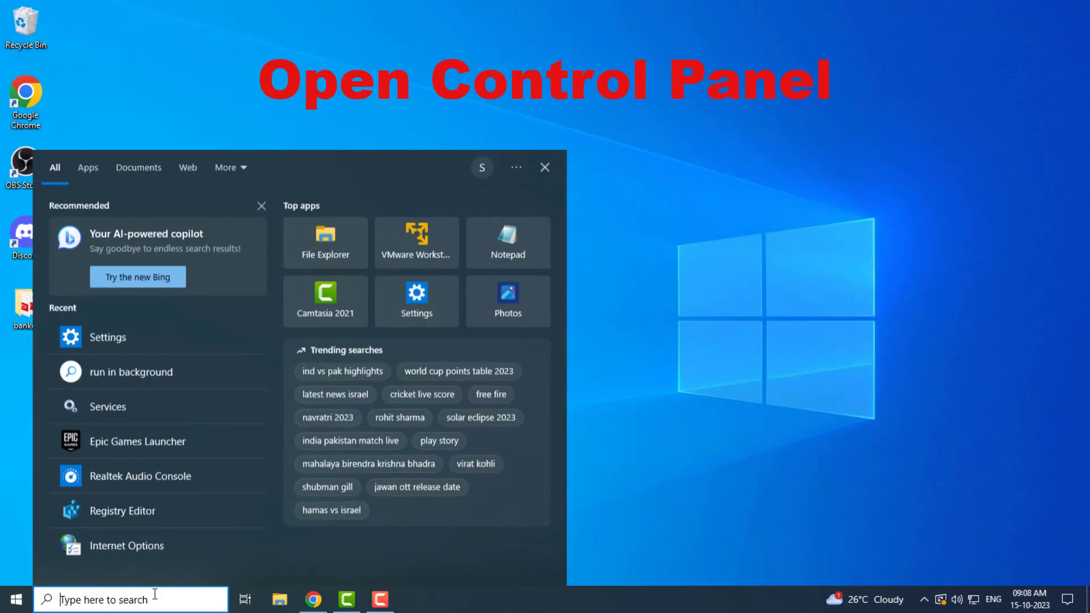
{"action": "type", "text": "cont"}
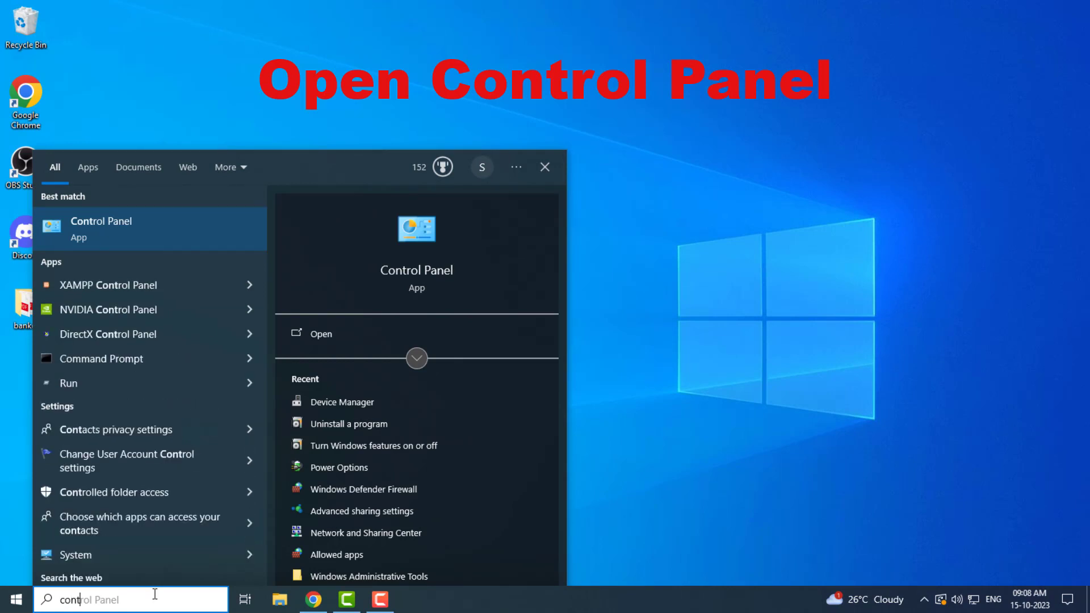
{"action": "type", "text": "rol pa"}
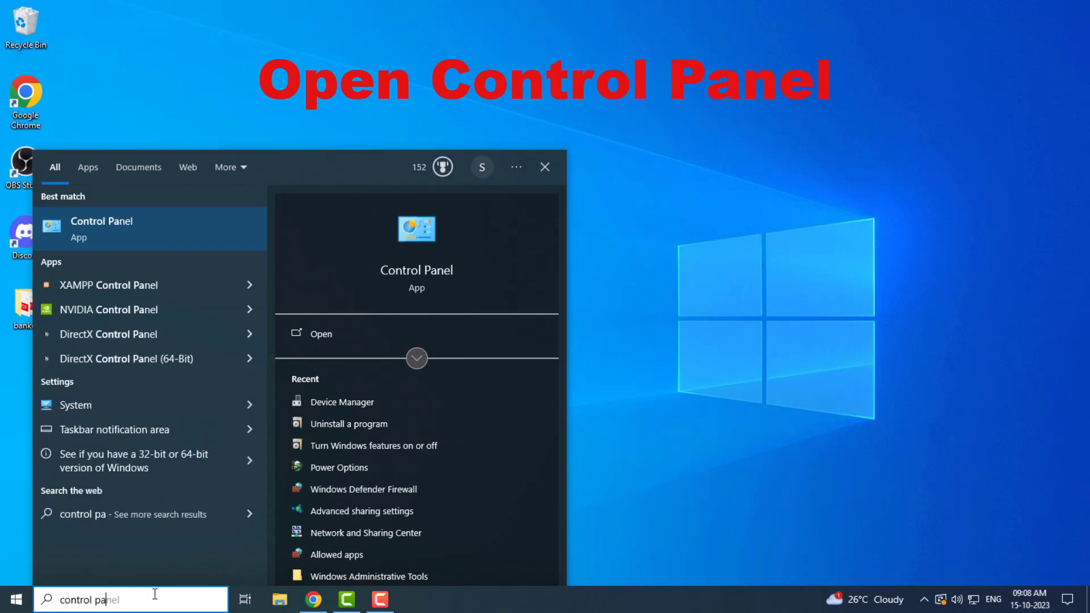
{"action": "type", "text": "nel"}
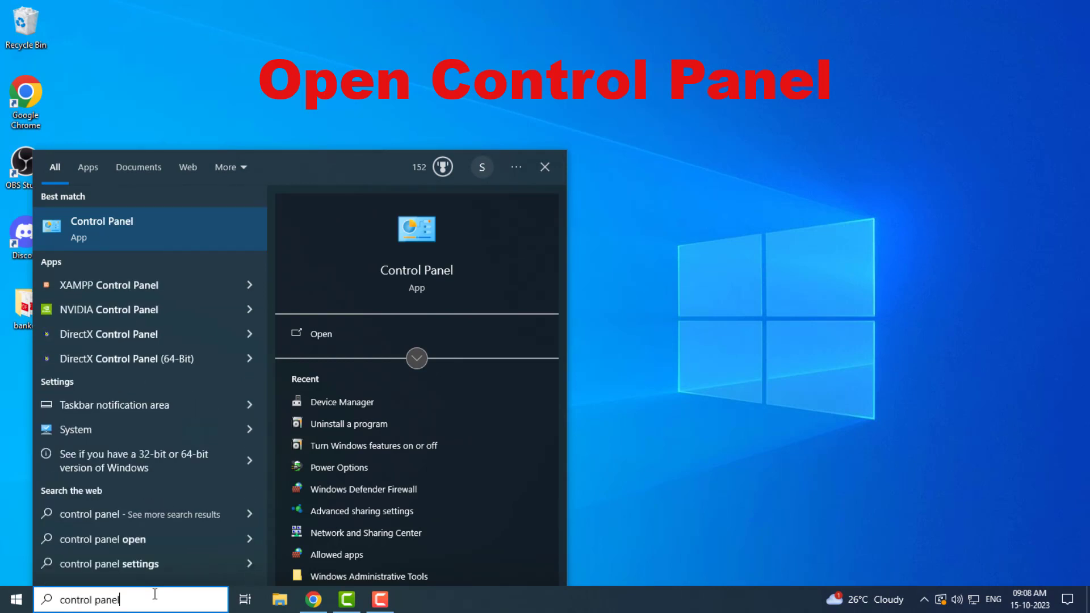
{"action": "key", "text": "Return"}
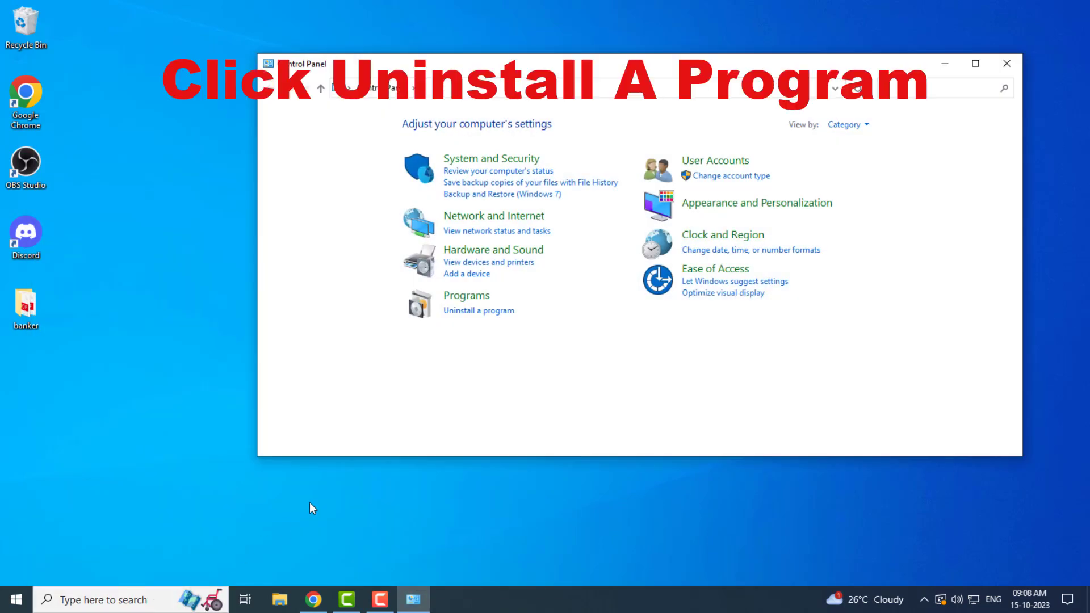
Uninstall Discord from the installed programs list in Programs and Features, and close the window
{"action": "left_click", "coordinate": [465, 311]}
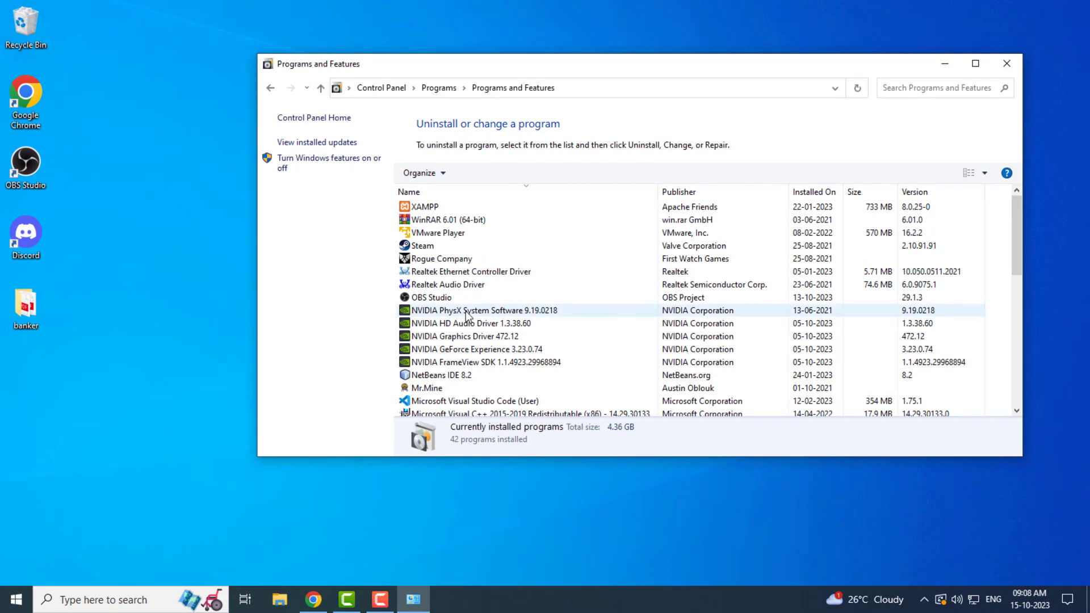
{"action": "scroll", "coordinate": [467, 315], "scroll_direction": "down", "scroll_amount": 4}
{"action": "scroll", "coordinate": [466, 316], "scroll_direction": "down", "scroll_amount": 5}
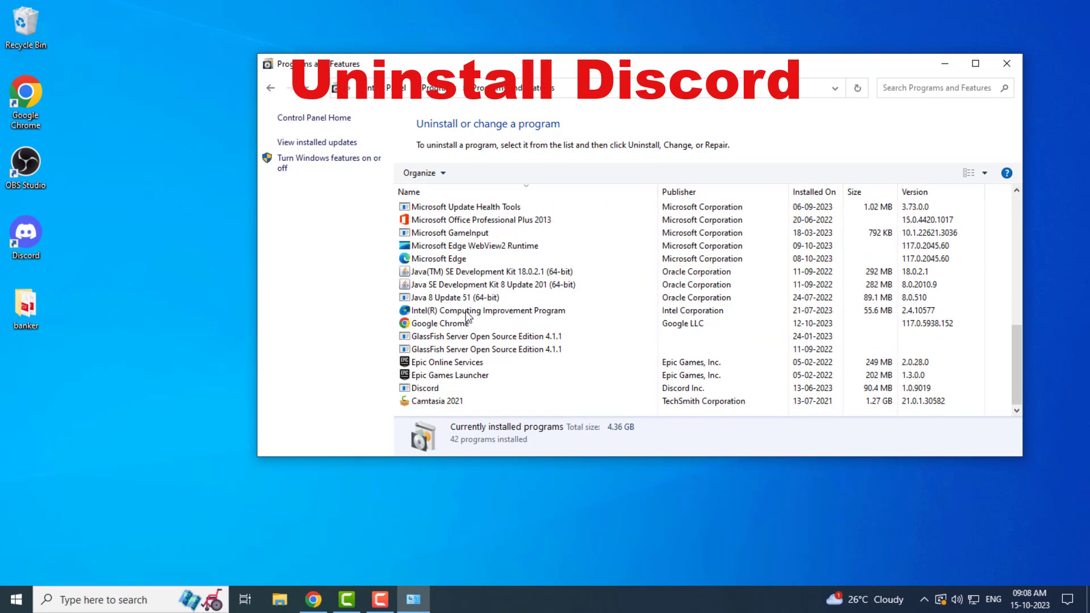
{"action": "left_click", "coordinate": [472, 389]}
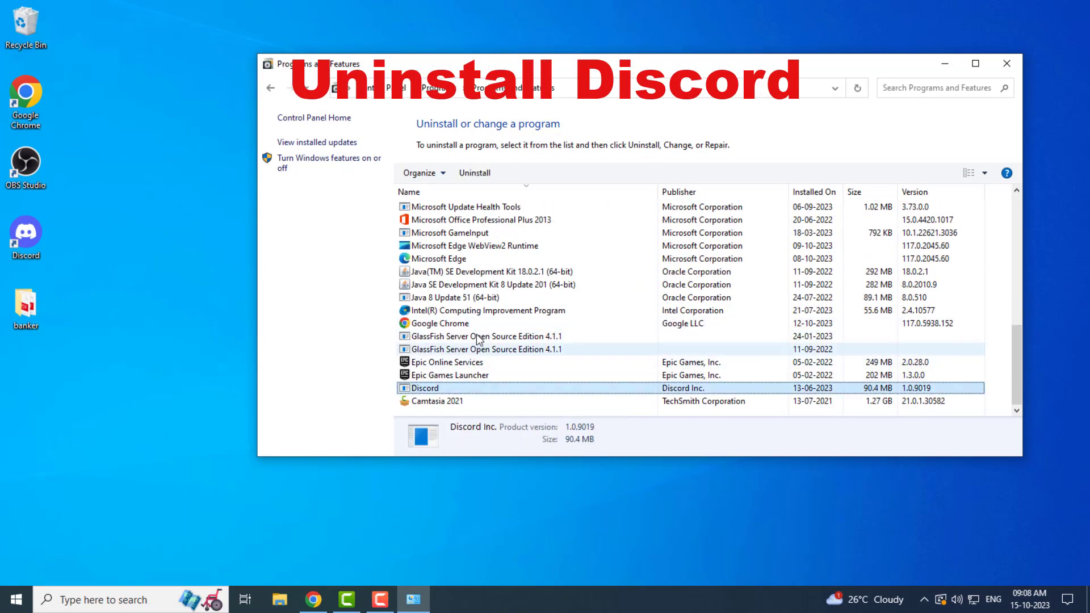
{"action": "left_click", "coordinate": [474, 173]}
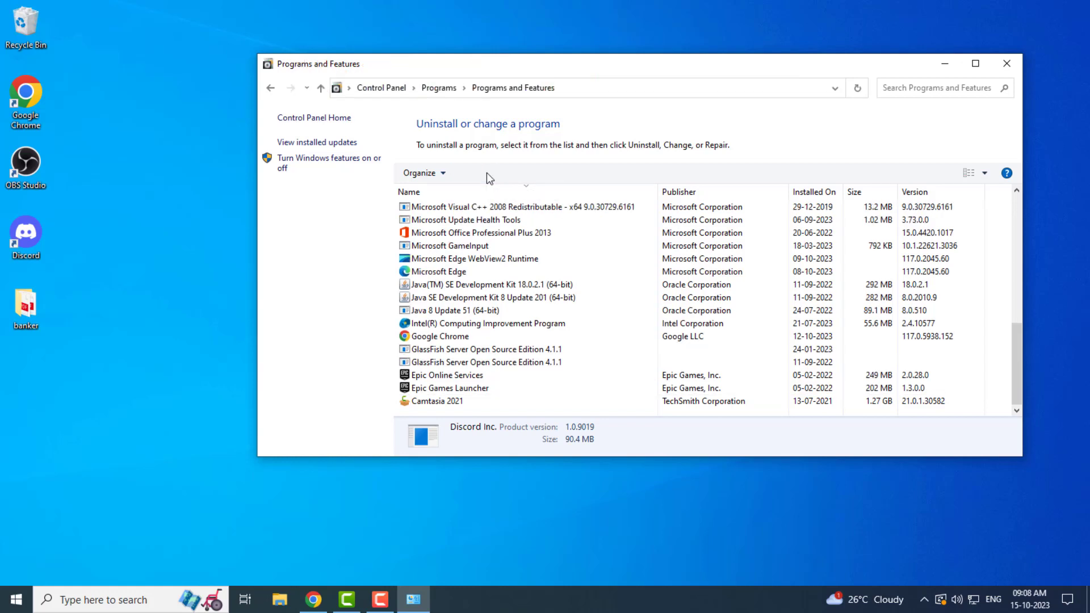
{"action": "left_click", "coordinate": [1007, 64]}
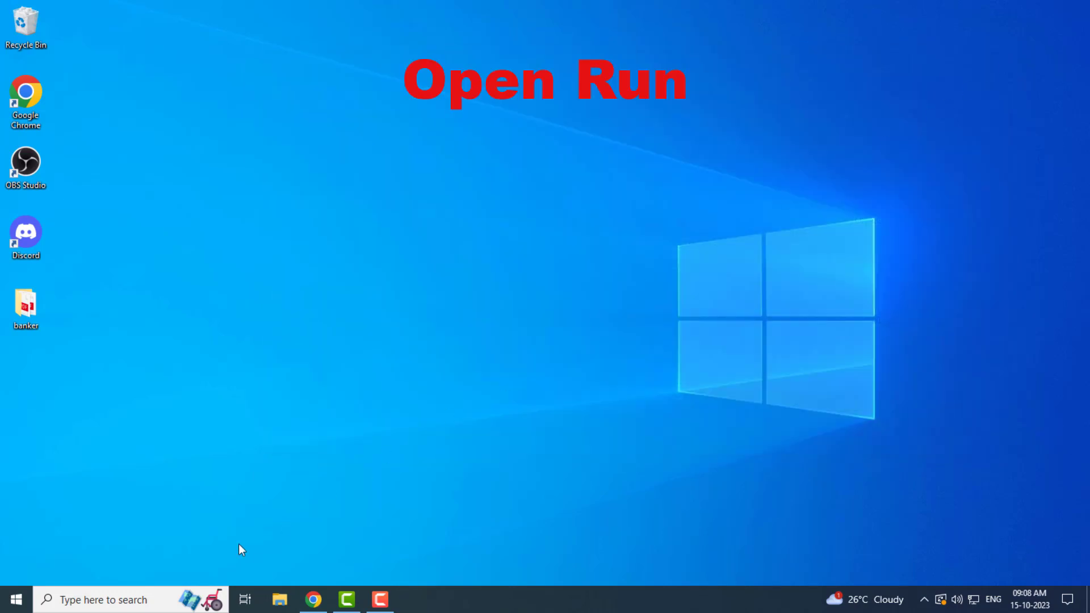
Open the Run dialog through Windows search and run %appdata% to open the Roaming folder
{"action": "left_click", "coordinate": [152, 600]}
{"action": "type", "text": "ru"}
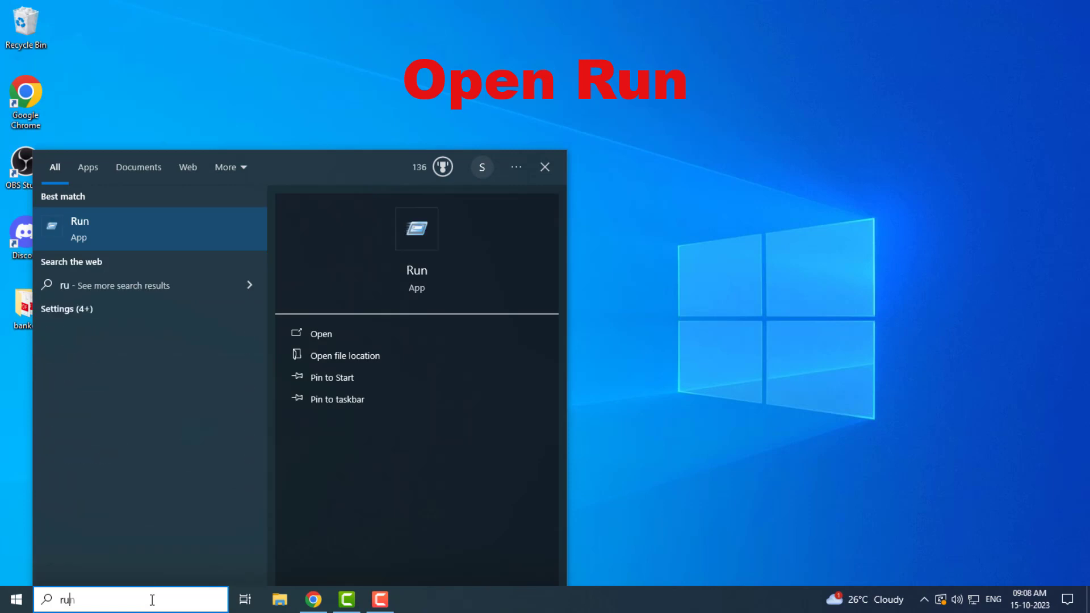
{"action": "type", "text": "n"}
{"action": "key", "text": "Return"}
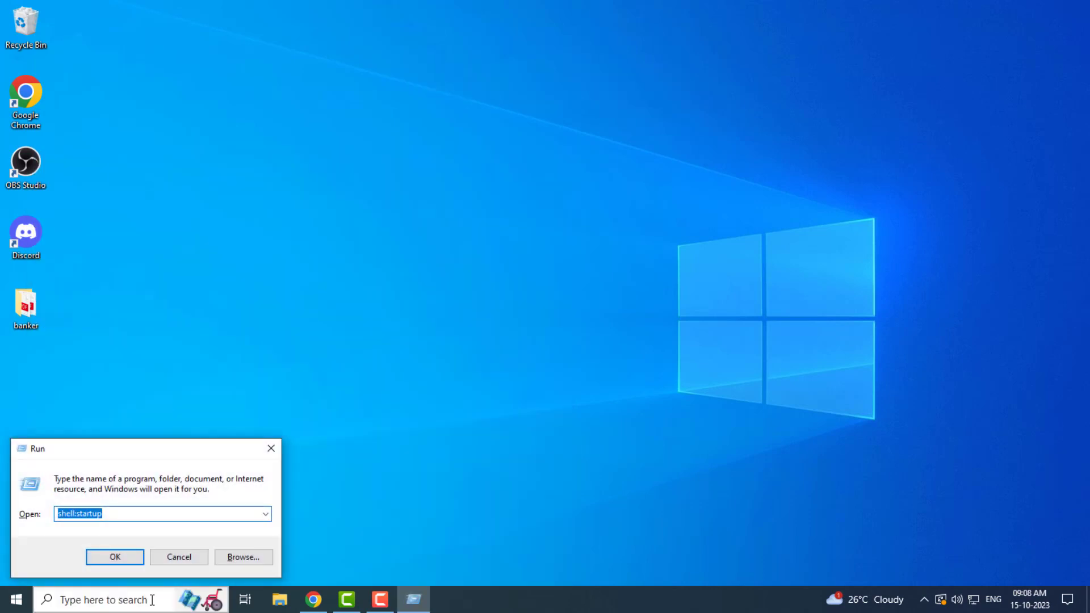
{"action": "key", "text": "BackSpace"}
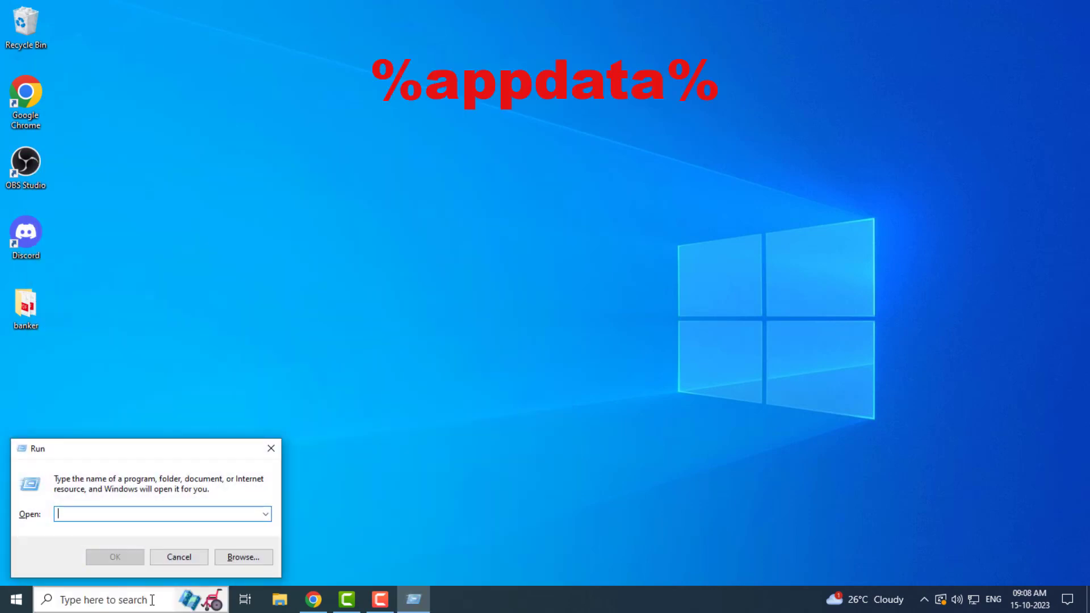
{"action": "type", "text": "%"}
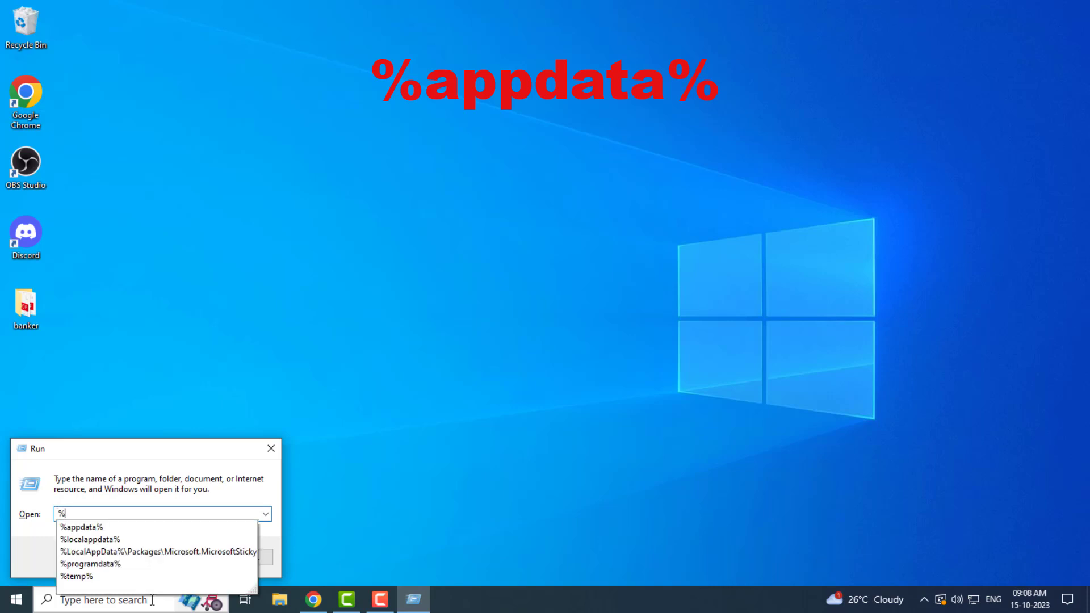
{"action": "type", "text": "appdata"}
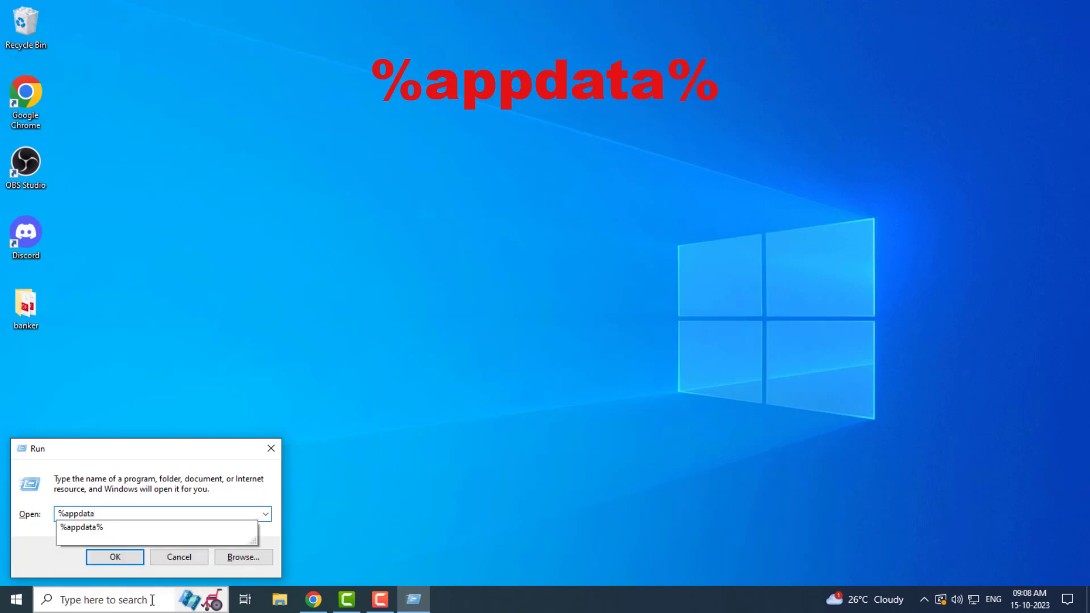
{"action": "type", "text": "%"}
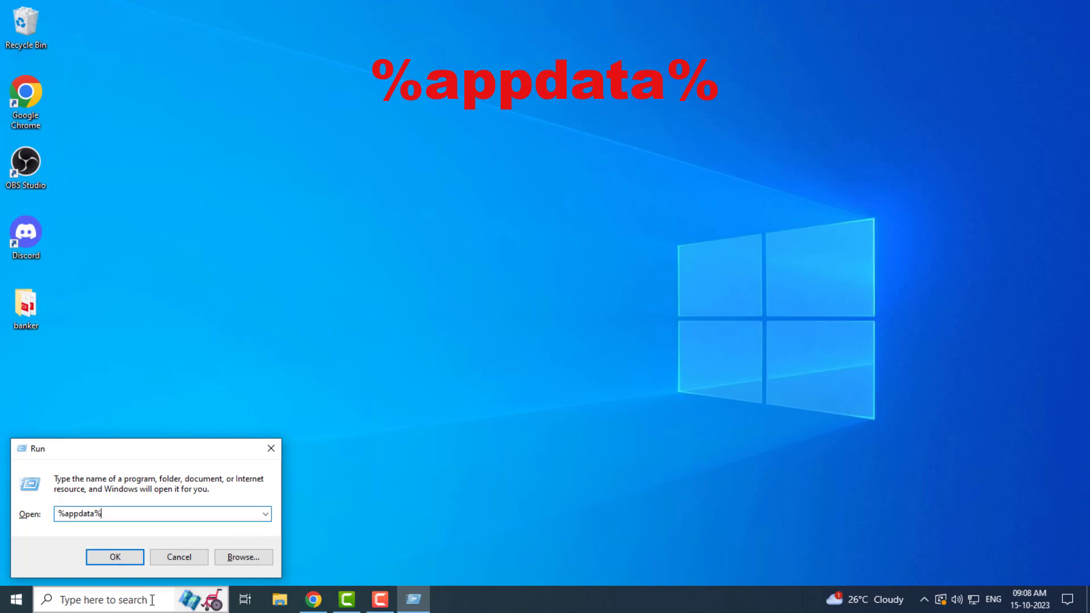
{"action": "key", "text": "Return"}
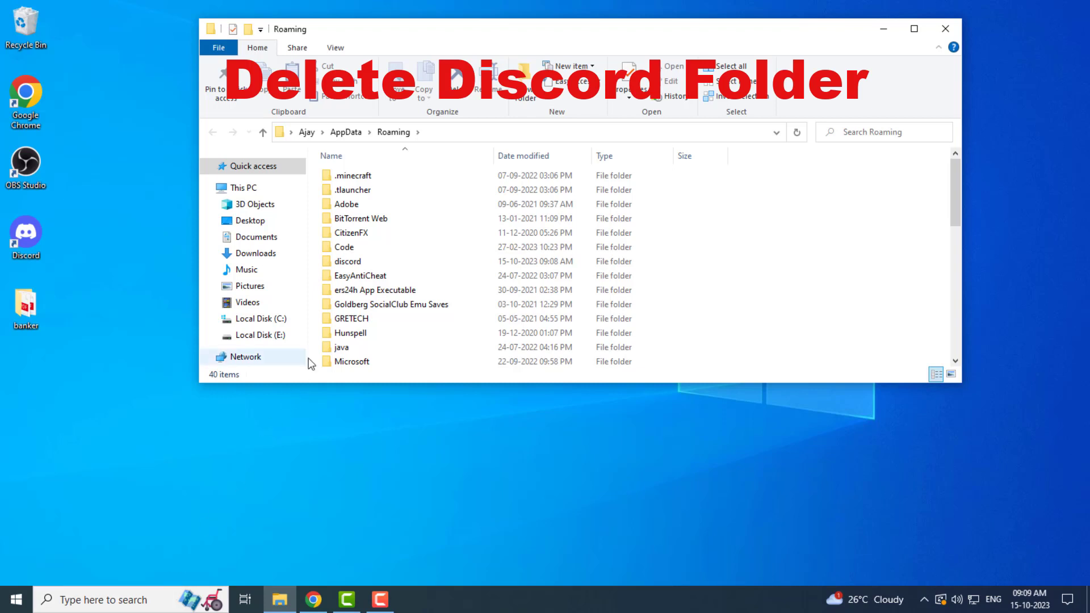
Delete the discord folder from AppData\Roaming and look through the remaining folders
{"action": "left_click", "coordinate": [355, 262]}
{"action": "right_click", "coordinate": [356, 265]}
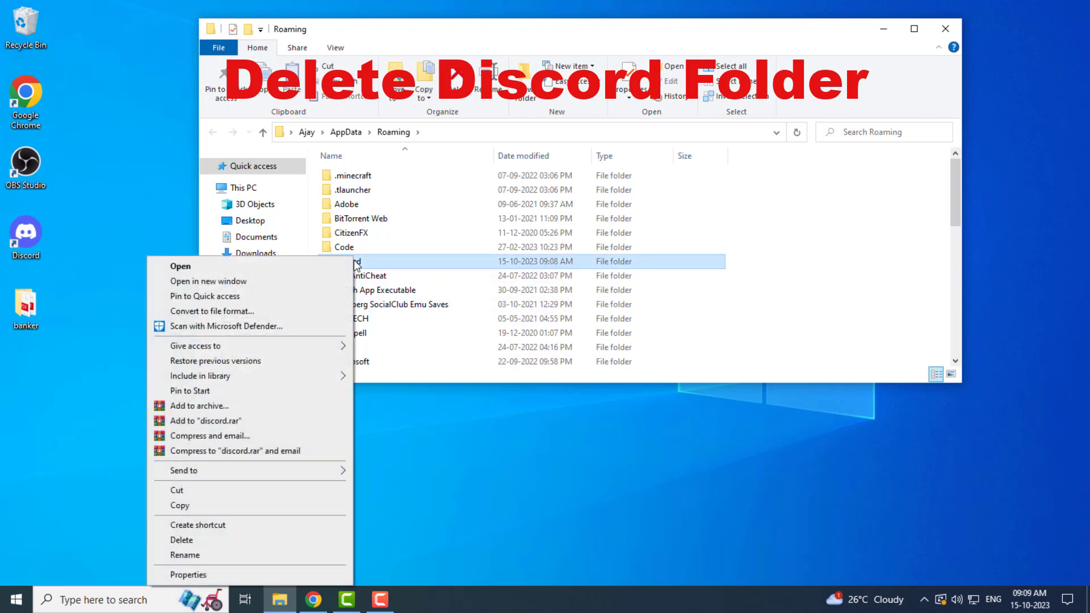
{"action": "left_click", "coordinate": [310, 540]}
{"action": "scroll", "coordinate": [409, 284], "scroll_direction": "down", "scroll_amount": 2}
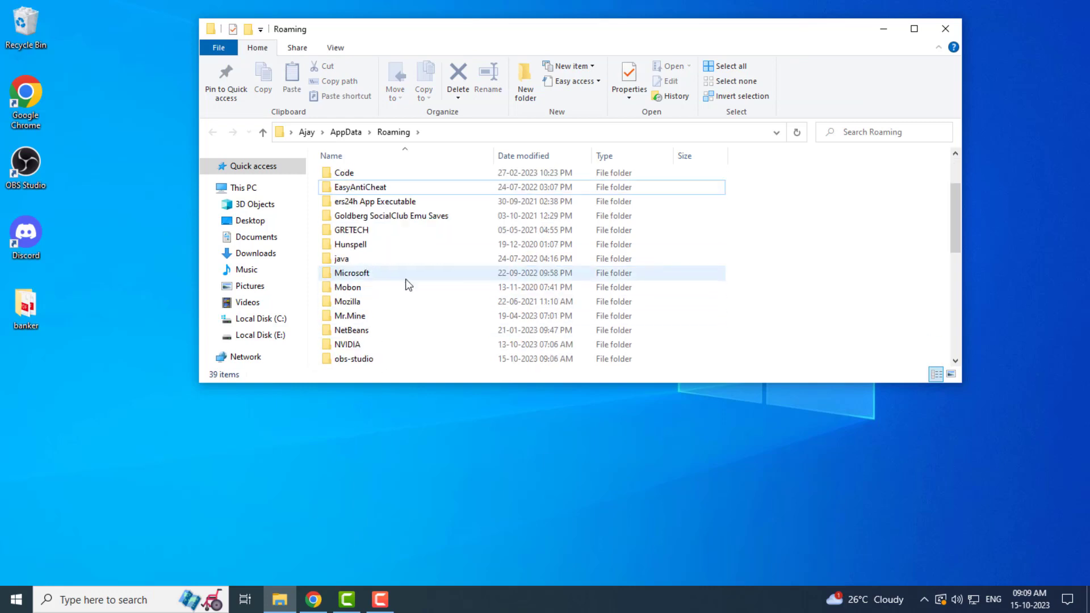
{"action": "scroll", "coordinate": [406, 284], "scroll_direction": "up", "scroll_amount": 2}
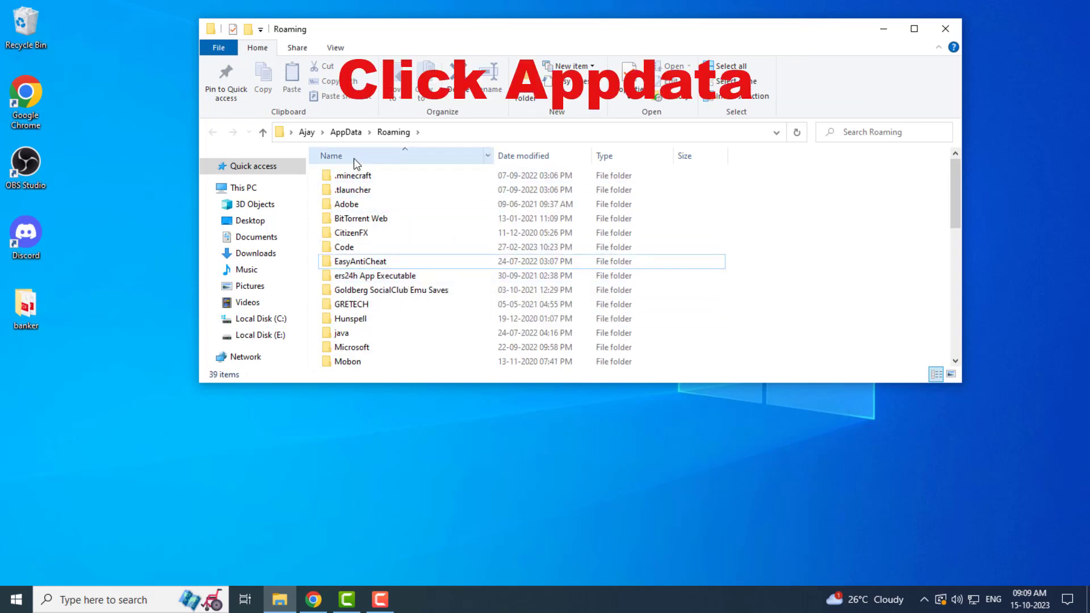
Go to the AppData\Local folder, delete its Discord folder, and close File Explorer
{"action": "left_click", "coordinate": [348, 133]}
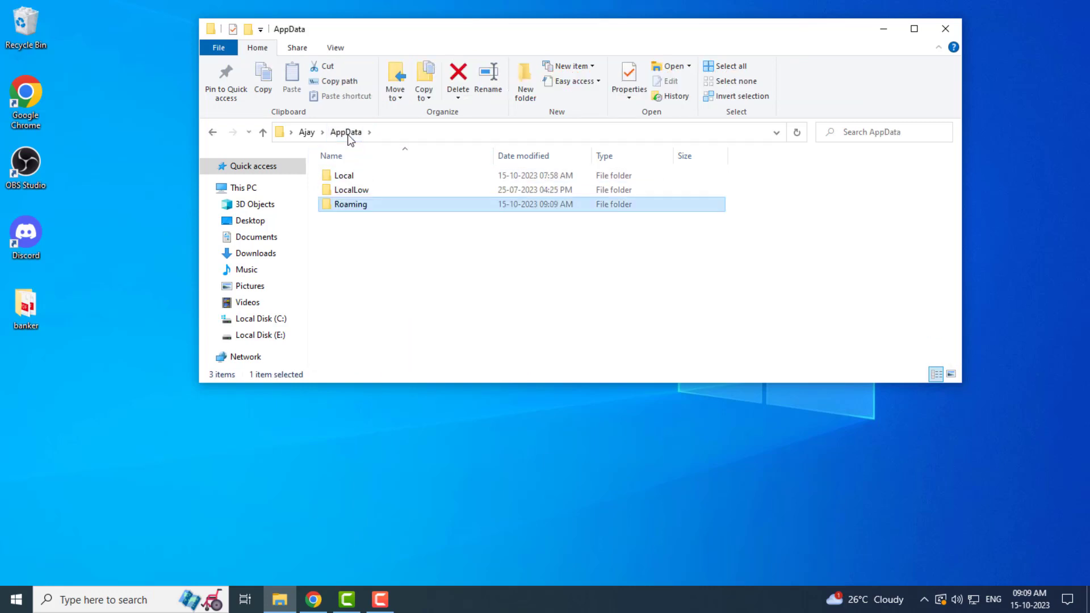
{"action": "left_click", "coordinate": [343, 179]}
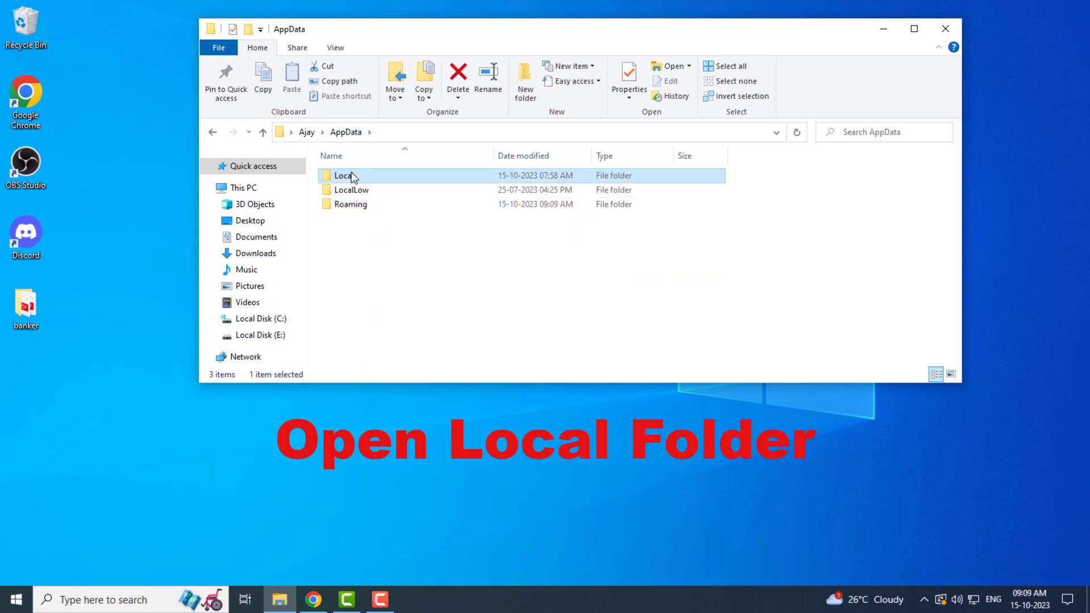
{"action": "double_click", "coordinate": [345, 176]}
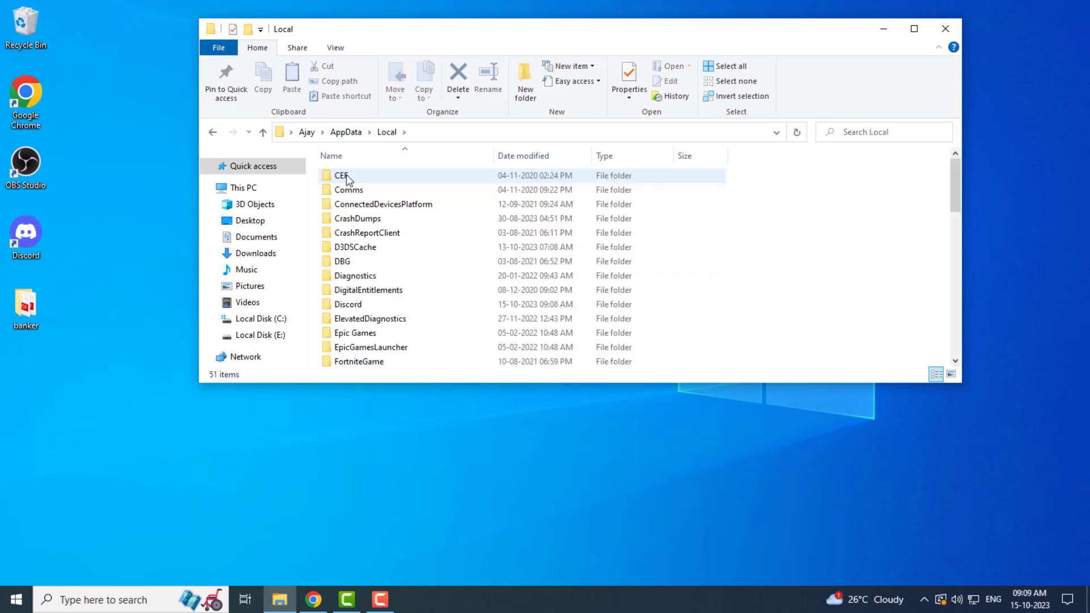
{"action": "right_click", "coordinate": [357, 305]}
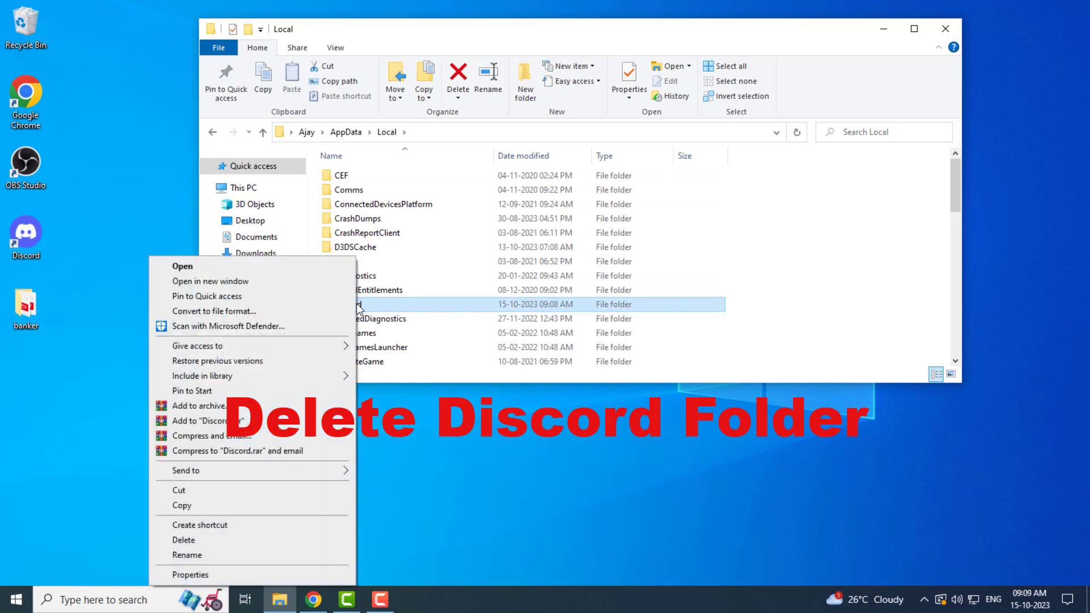
{"action": "left_click", "coordinate": [301, 542]}
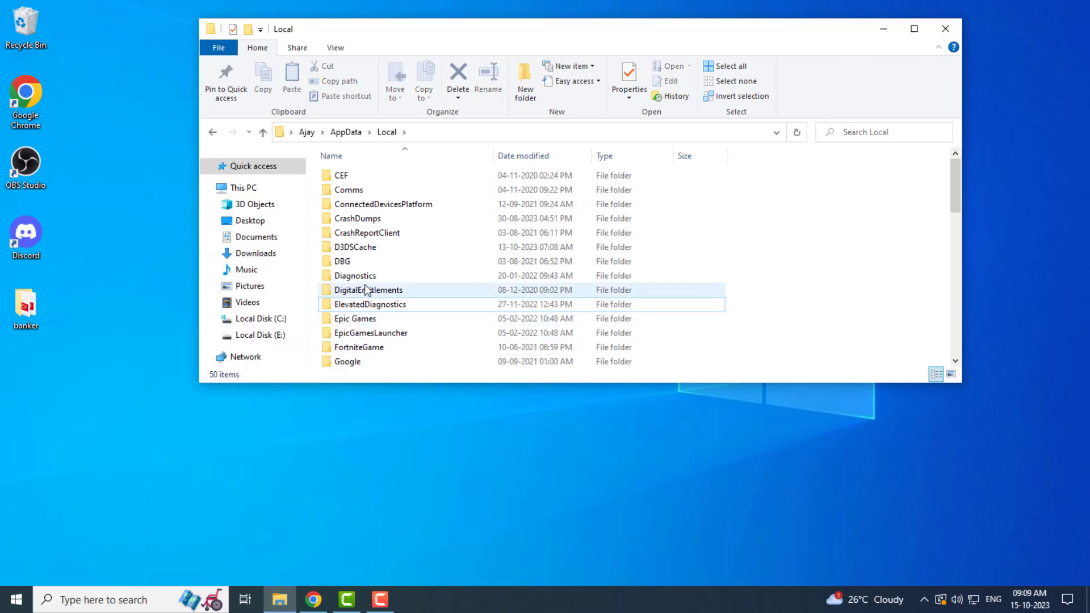
{"action": "left_click", "coordinate": [942, 28]}
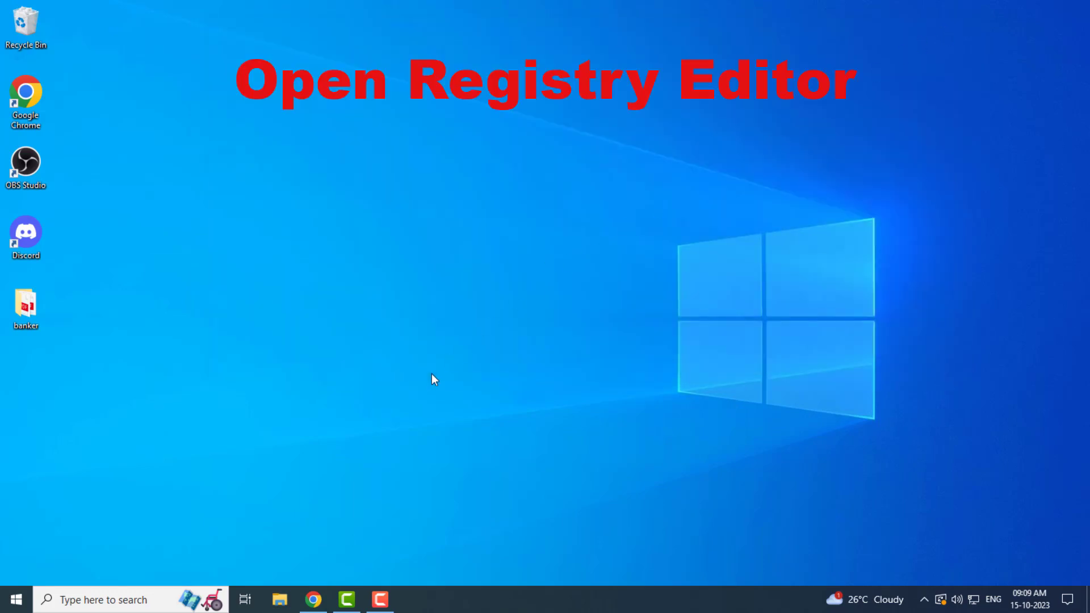
Search Windows for regedit and open the Registry Editor
{"action": "left_click", "coordinate": [142, 599]}
{"action": "type", "text": "re"}
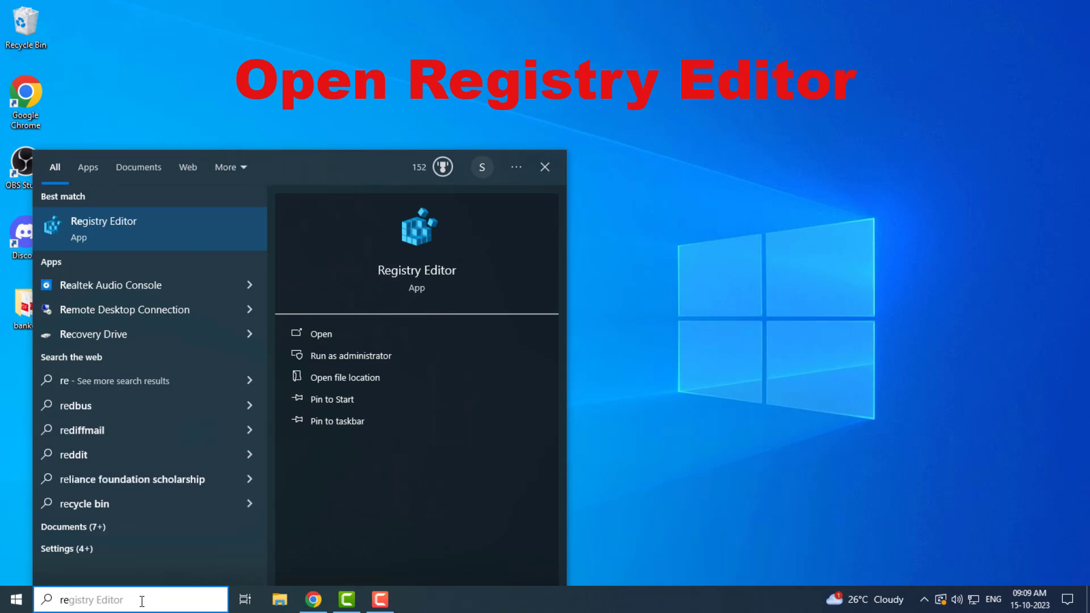
{"action": "type", "text": "gedit"}
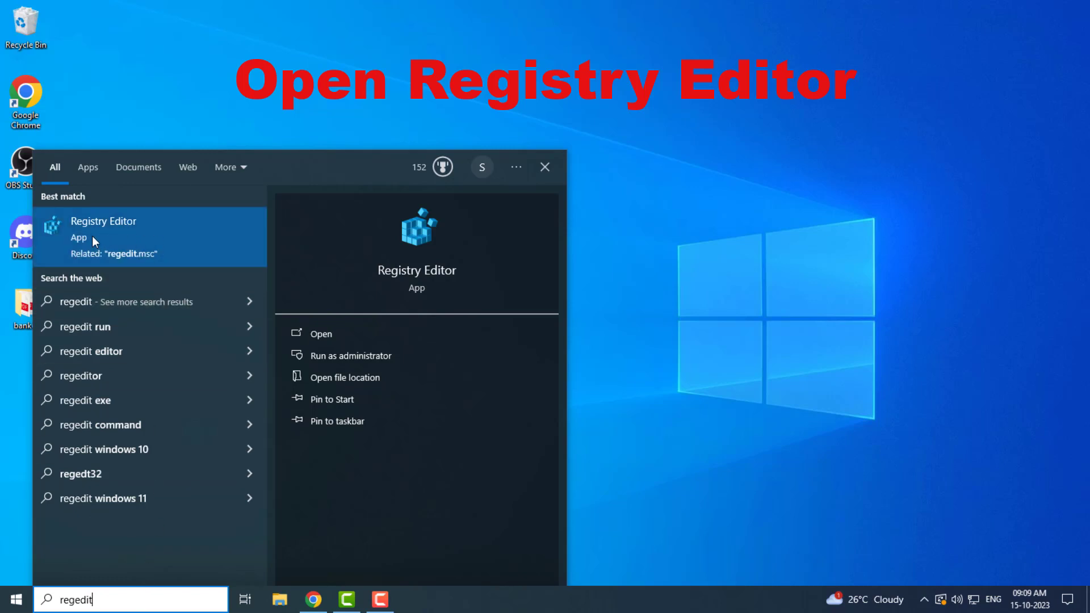
{"action": "left_click", "coordinate": [136, 235]}
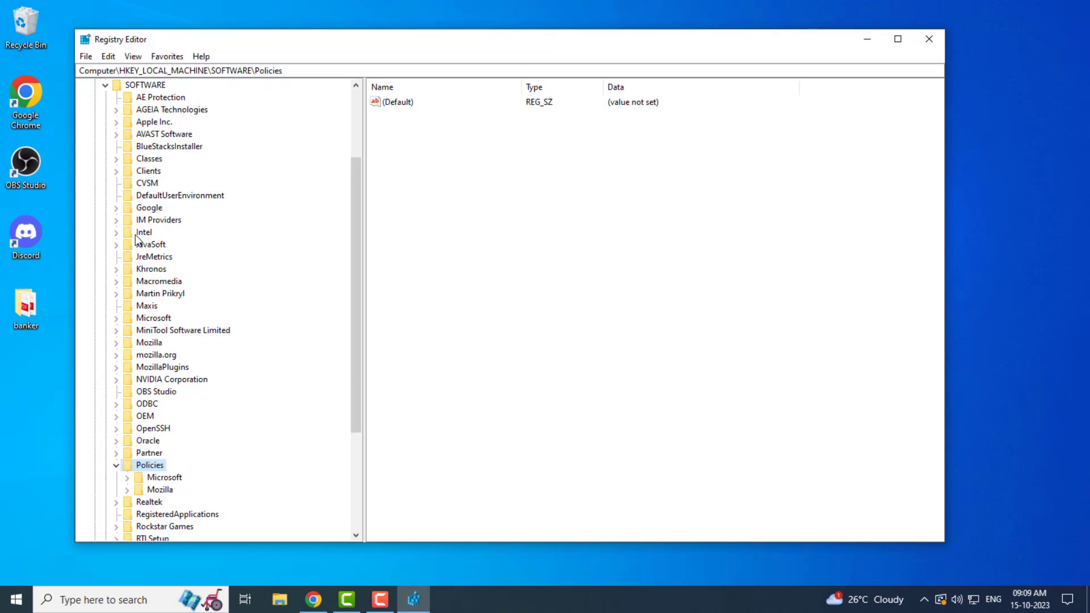
Collapse the HKEY_LOCAL_MACHINE branch and expand HKEY_CURRENT_USER\SOFTWARE in the registry tree
{"action": "scroll", "coordinate": [163, 295], "scroll_direction": "up", "scroll_amount": 3}
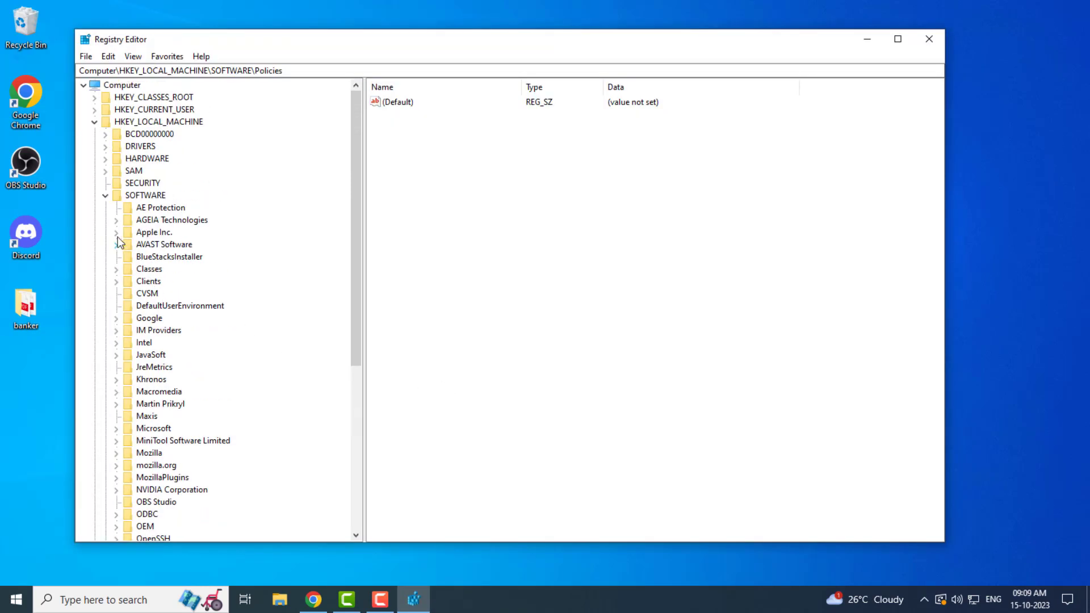
{"action": "left_click", "coordinate": [105, 196]}
{"action": "left_click", "coordinate": [95, 122]}
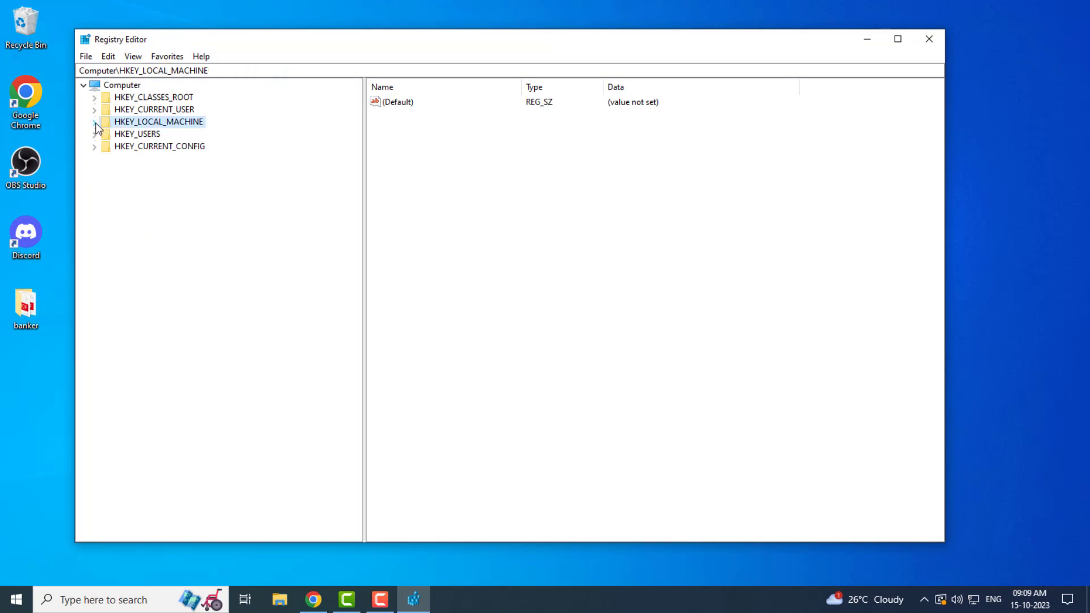
{"action": "left_click", "coordinate": [156, 110]}
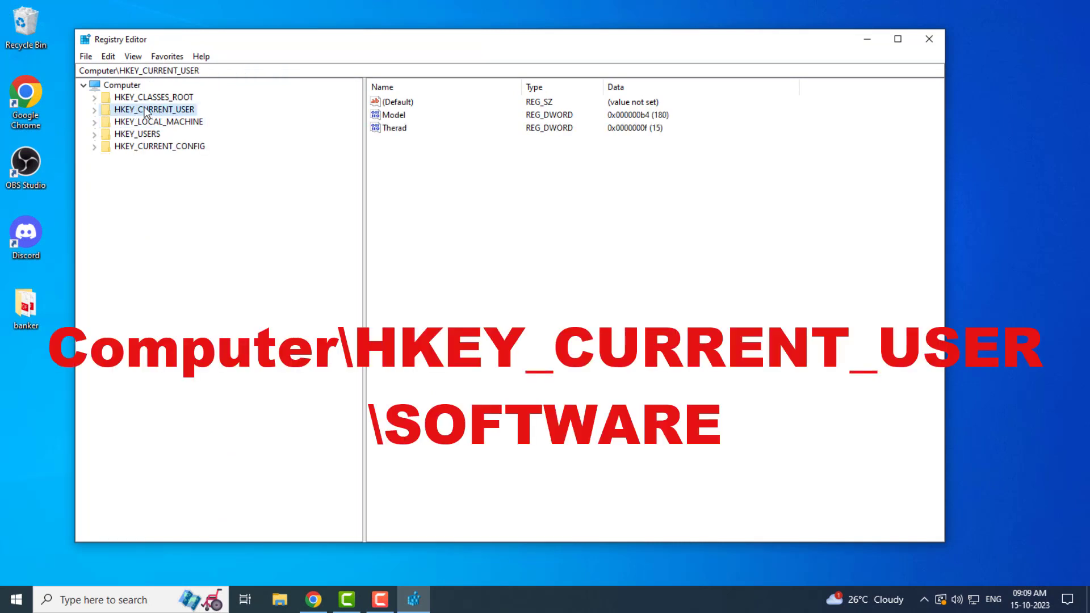
{"action": "left_click", "coordinate": [95, 110]}
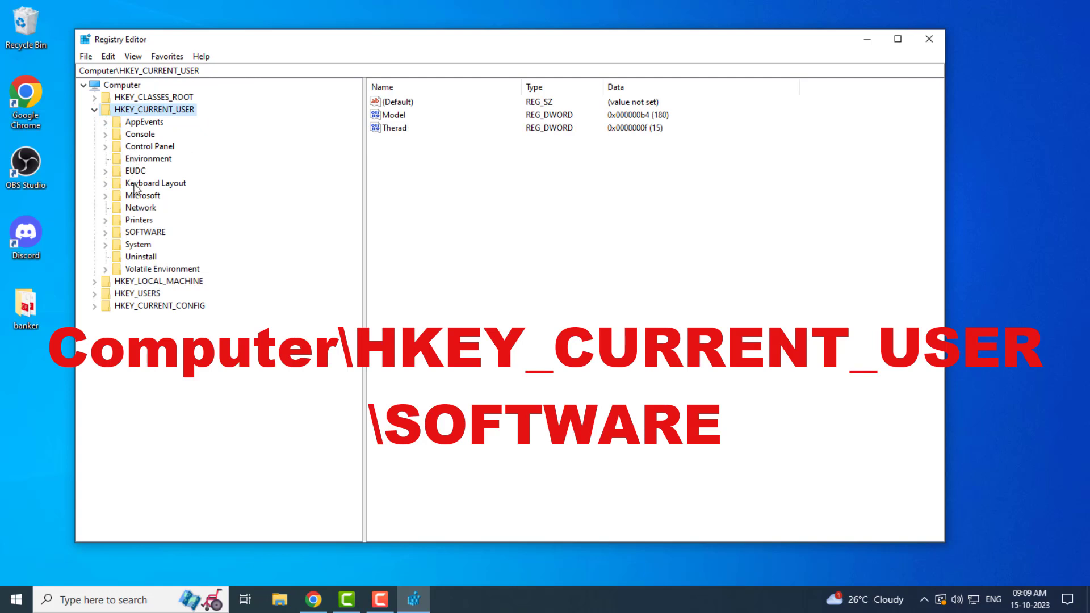
{"action": "left_click", "coordinate": [134, 232]}
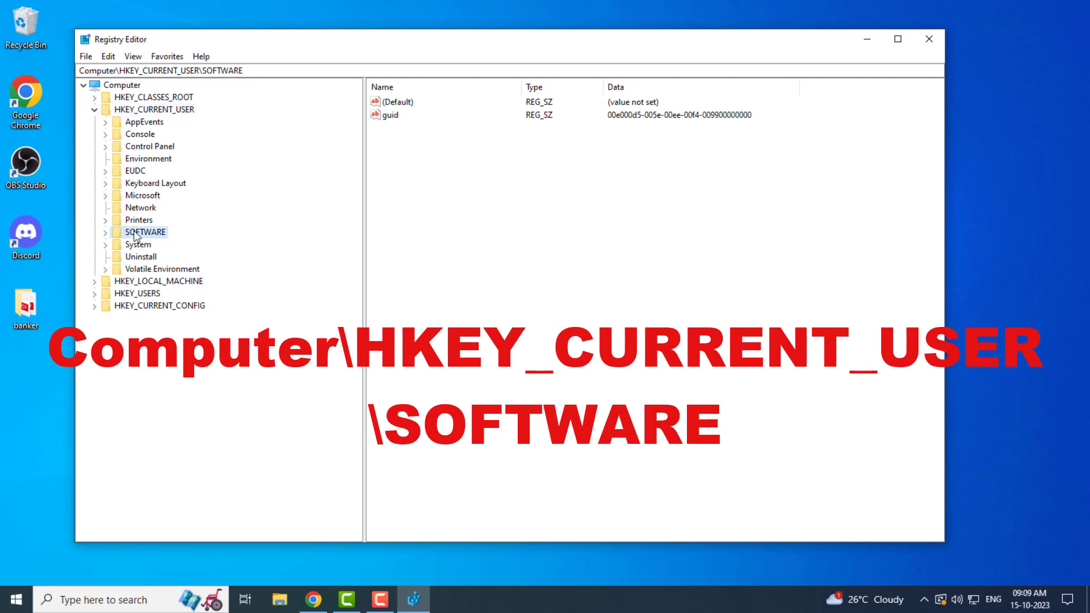
{"action": "left_click", "coordinate": [105, 233]}
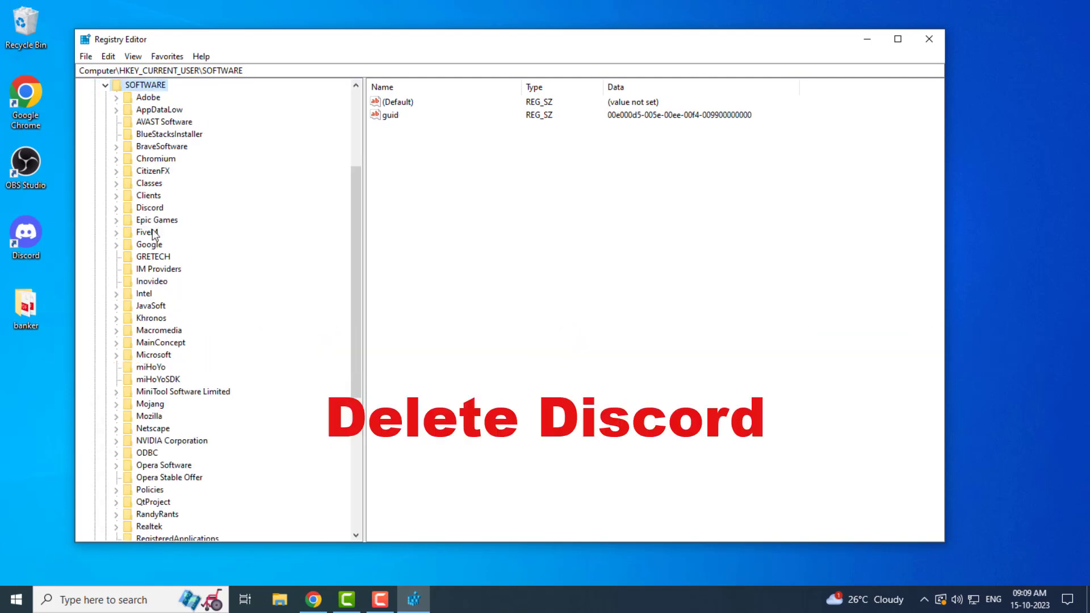
Permanently delete the Discord key and its subkeys from HKEY_CURRENT_USER\SOFTWARE
{"action": "left_click", "coordinate": [155, 212]}
{"action": "right_click", "coordinate": [145, 209]}
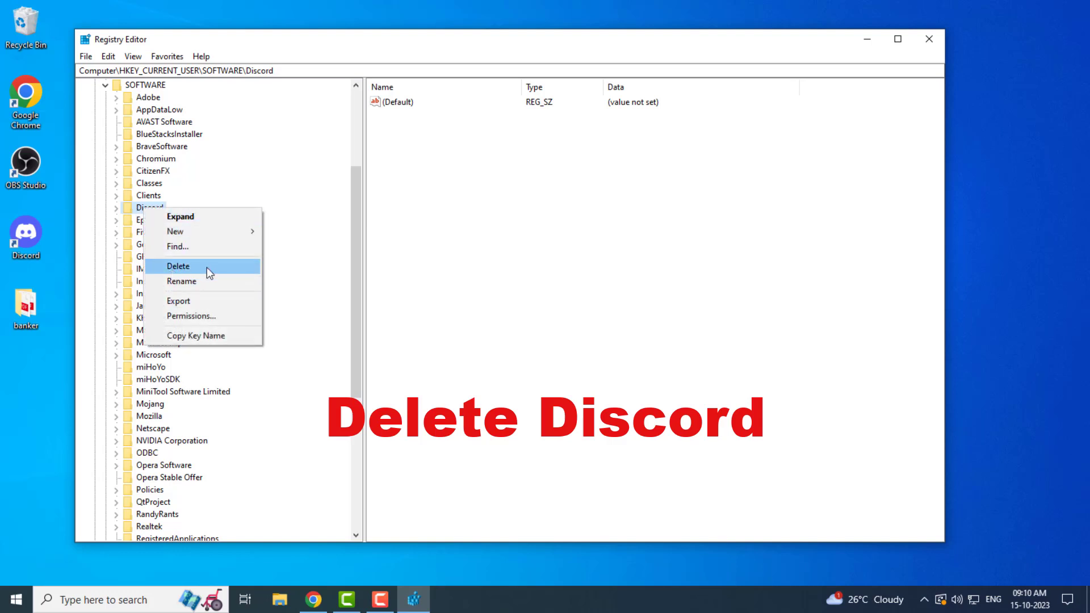
{"action": "left_click", "coordinate": [189, 264]}
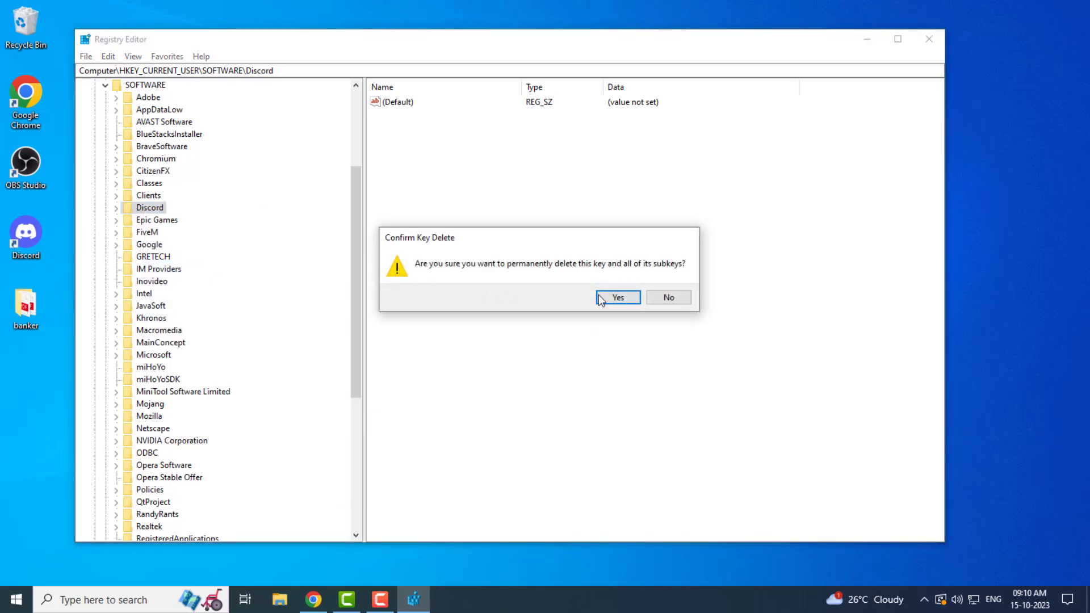
{"action": "left_click", "coordinate": [617, 297]}
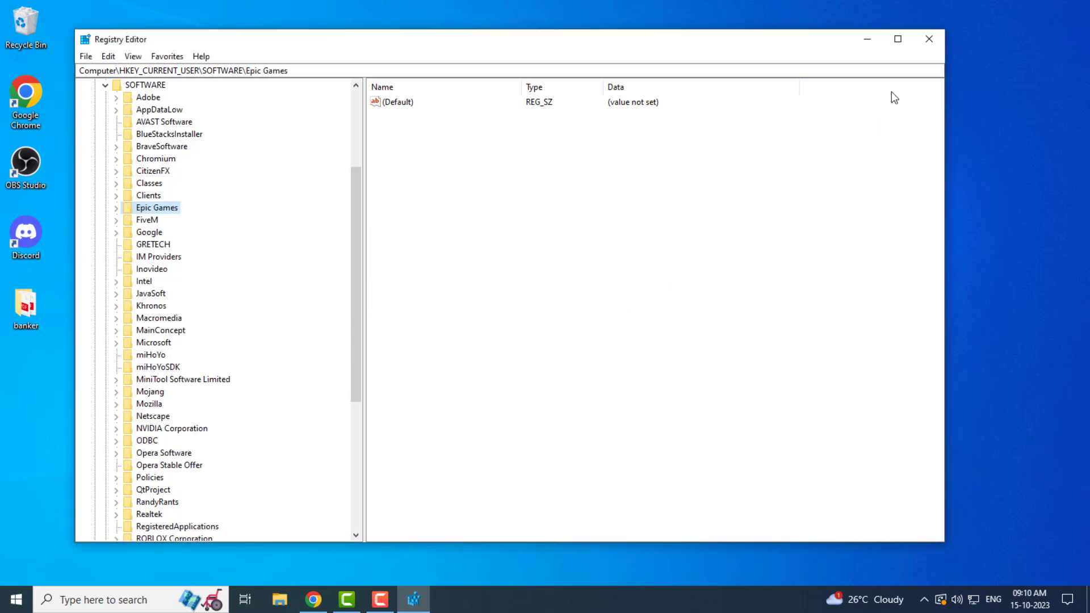